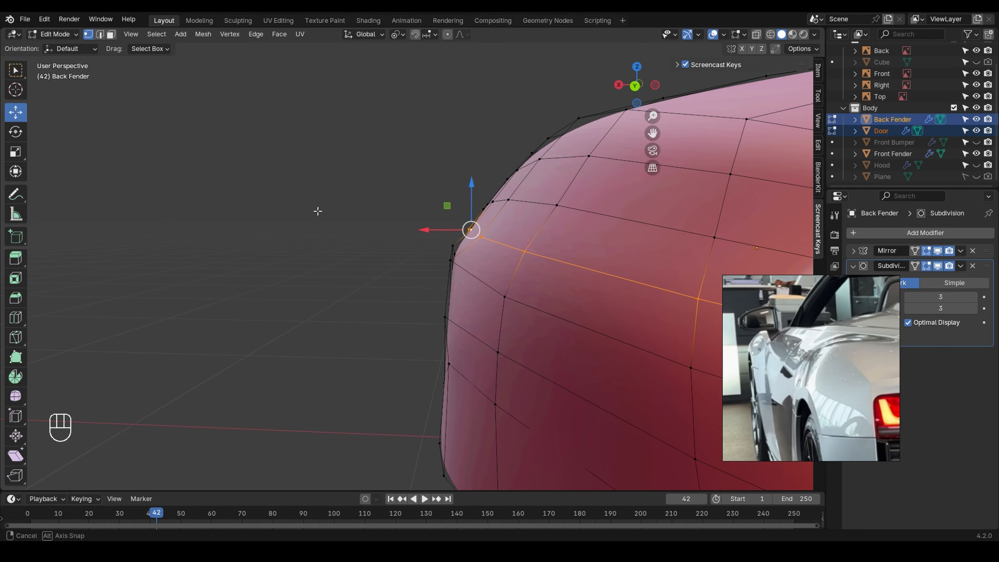
# - Shrink/Fatten the selected edge strip on the back fender's shoulder to match the rear blueprint outline
pyautogui.press('`')
pyautogui.press('`')
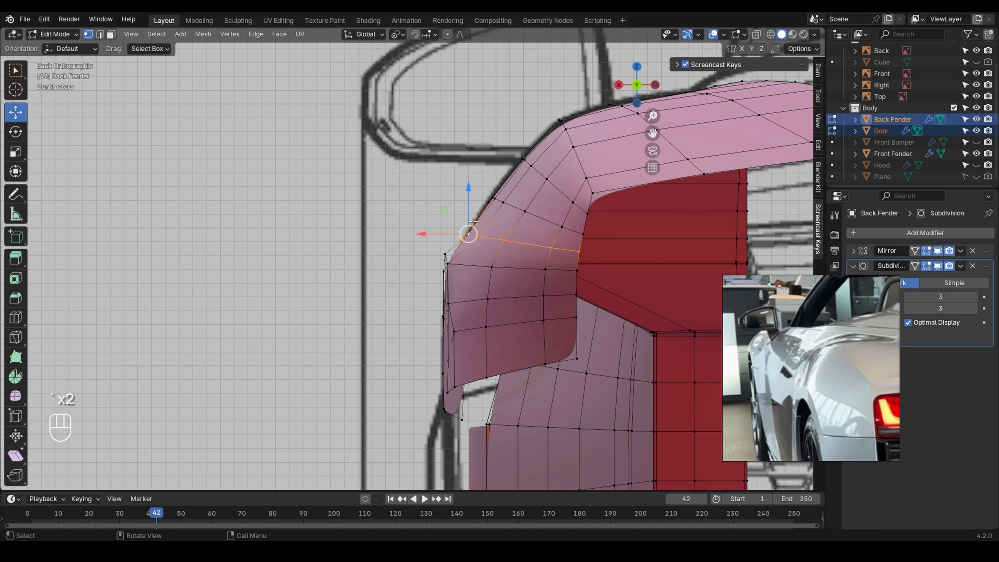
pyautogui.hotkey('alt', 's')
pyautogui.click(611, 283)
pyautogui.hotkey('alt', 'z')
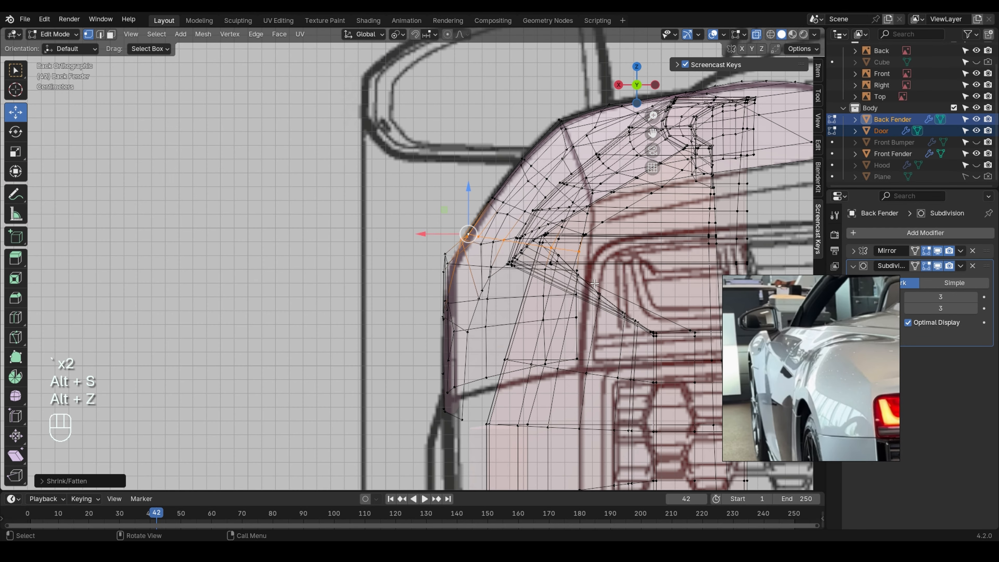
pyautogui.hotkey('alt', 'z')
pyautogui.moveTo(480, 266); pyautogui.dragTo(755, 377, button='middle')
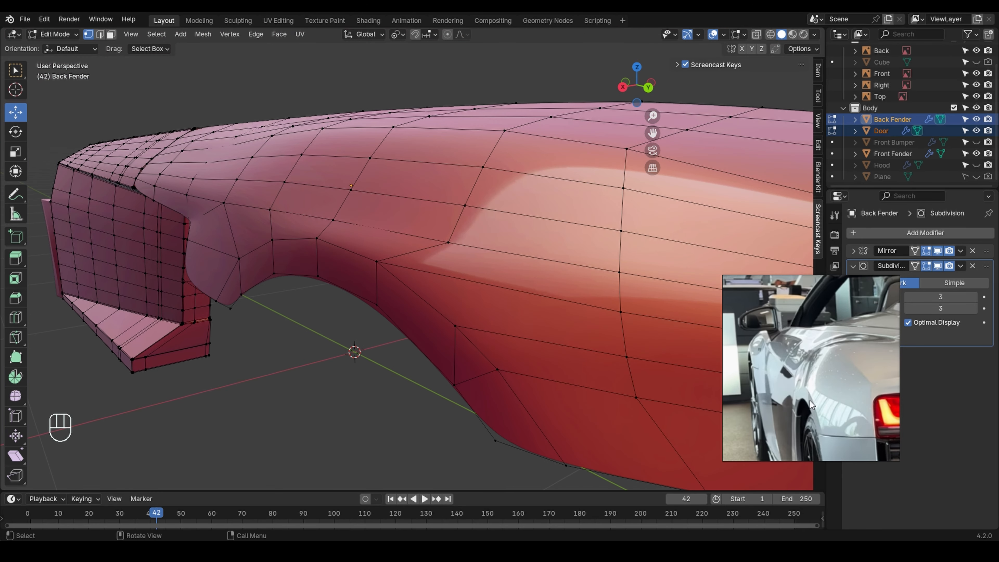
pyautogui.scroll(2, 375, 261)
pyautogui.hotkey('ctrl', 'r')
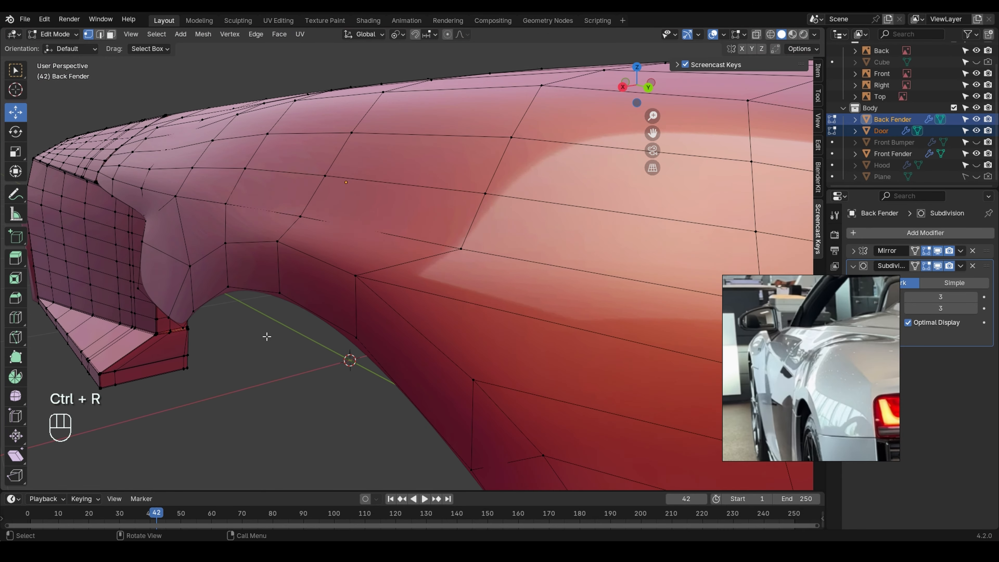
pyautogui.scroll(-1, 266, 336)
pyautogui.hotkey('ctrl', 'r')
pyautogui.click(283, 291)
pyautogui.hotkey('ctrl', 'z')
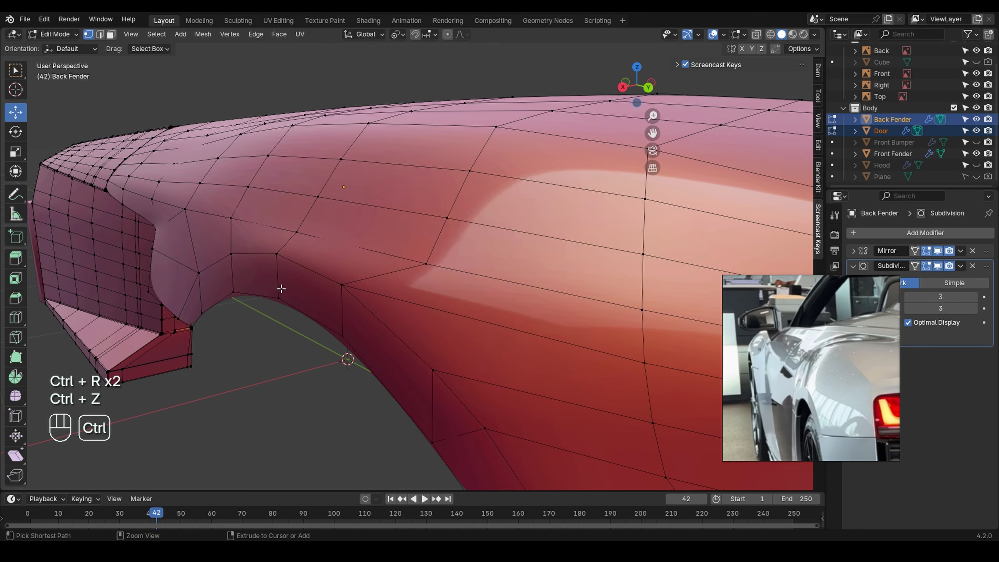
# - In the right view, add two loop cuts along the rear wheel-arch lip, one running through its rear end
pyautogui.press('`')
pyautogui.click(361, 285)
pyautogui.scroll(-1, 342, 316)
pyautogui.hotkey('ctrl', 'r')
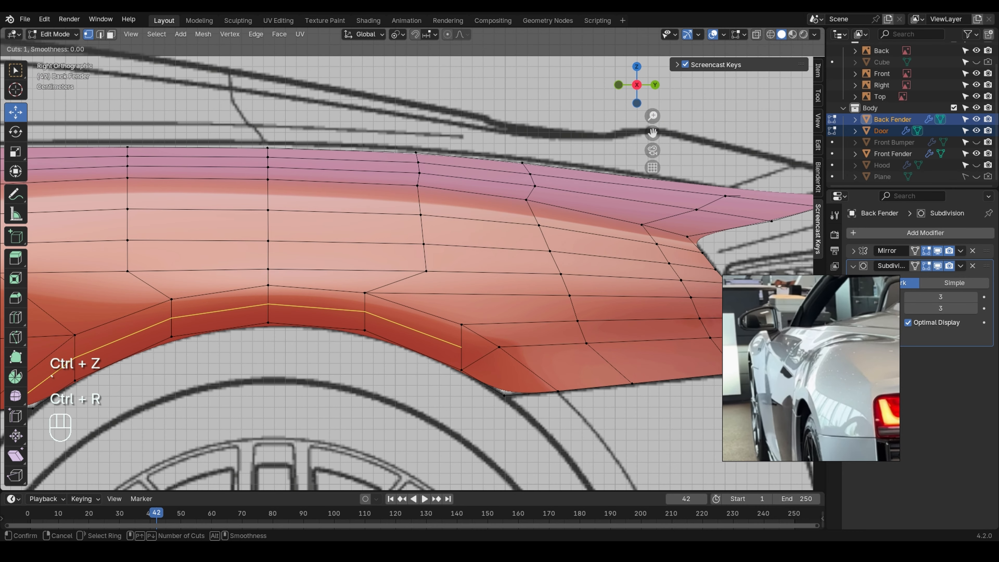
pyautogui.click(342, 313)
pyautogui.hotkey('ctrl', 'r')
pyautogui.click(479, 362)
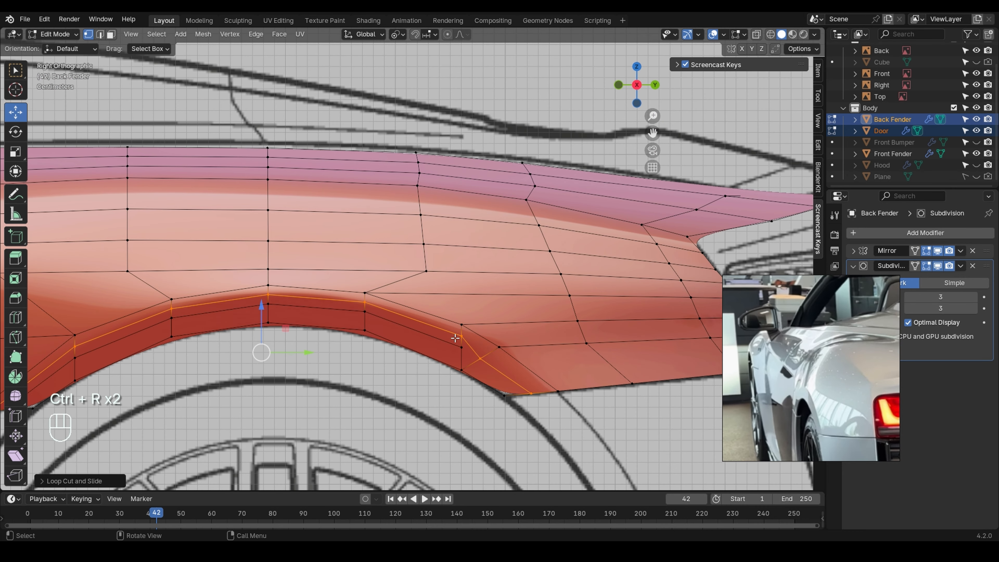
# - Connect the two cuts at the lip's rear corner and dissolve the surplus loop along the arch
pyautogui.click(472, 360)
pyautogui.press('j')
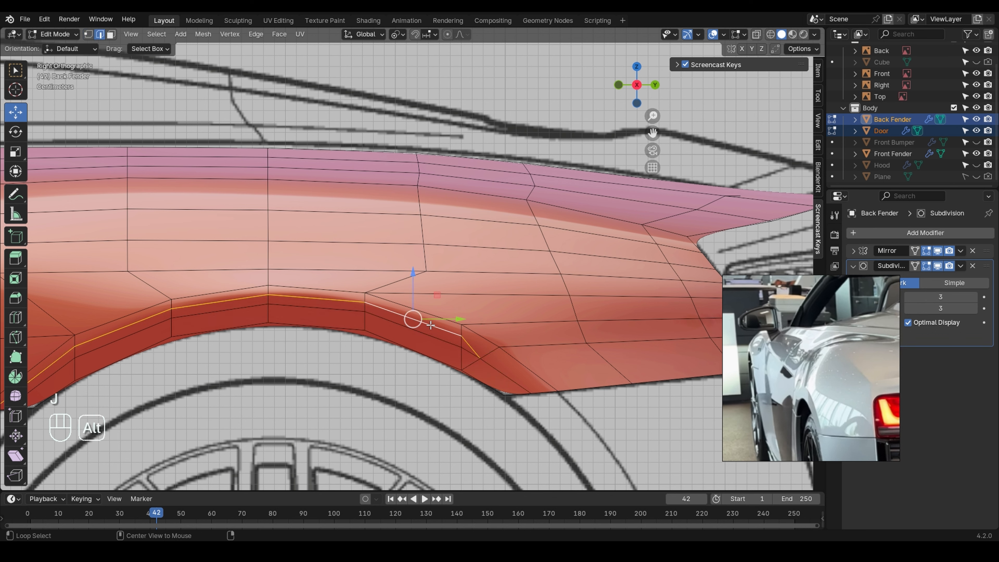
pyautogui.press('x')
pyautogui.click(431, 323)
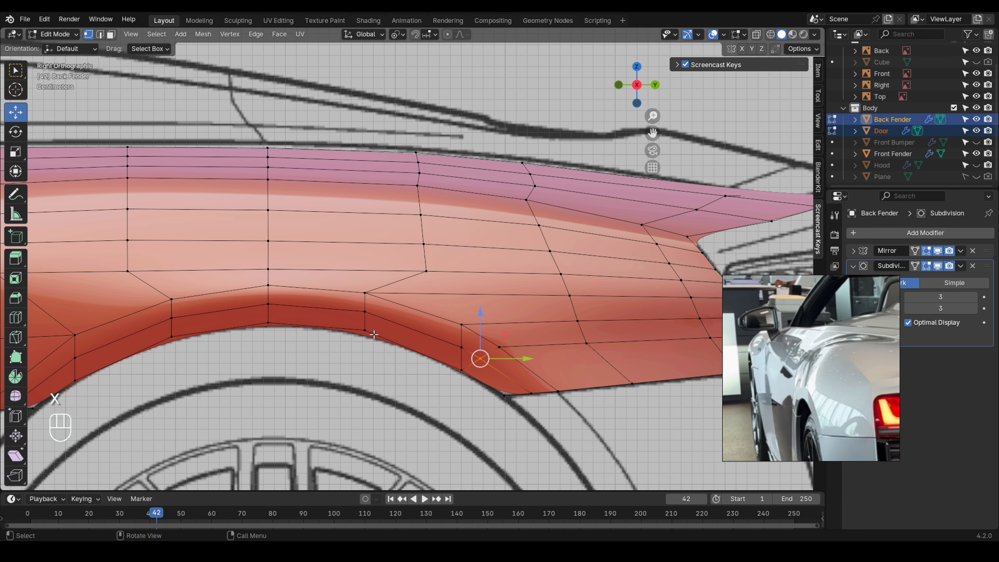
# - Slide the remaining lip loop up against the outer edge of the wheel arch, by a factor of about 0.86
pyautogui.keyDown('alt'); pyautogui.click(372, 314); pyautogui.keyUp('alt')
pyautogui.press('g')
pyautogui.press('g')
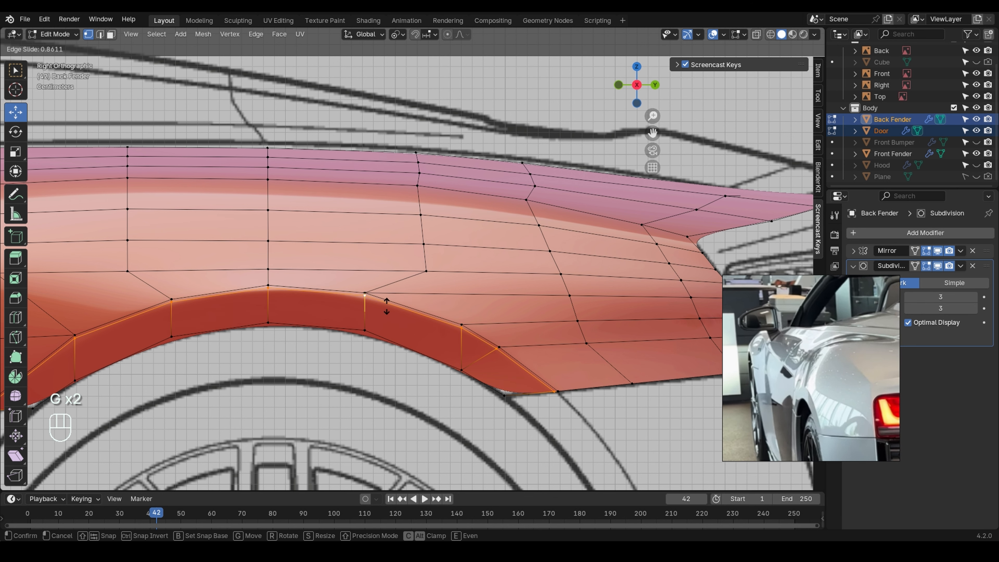
pyautogui.click(386, 306)
# - Add another pair of loop cuts along the wheel-arch lip below the outer supporting loop
pyautogui.hotkey('ctrl', 'r')
pyautogui.click(363, 293)
pyautogui.hotkey('ctrl', 'r')
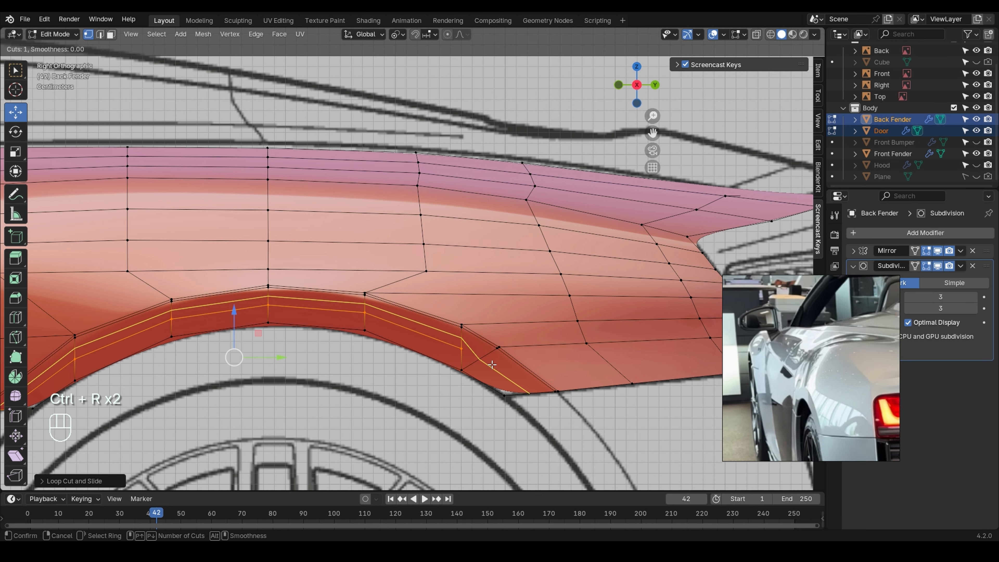
pyautogui.click(491, 365)
# - Join the new cuts' vertices at the lip's rear corner and dissolve the redundant edges around the arch
pyautogui.click(472, 358)
pyautogui.press('j')
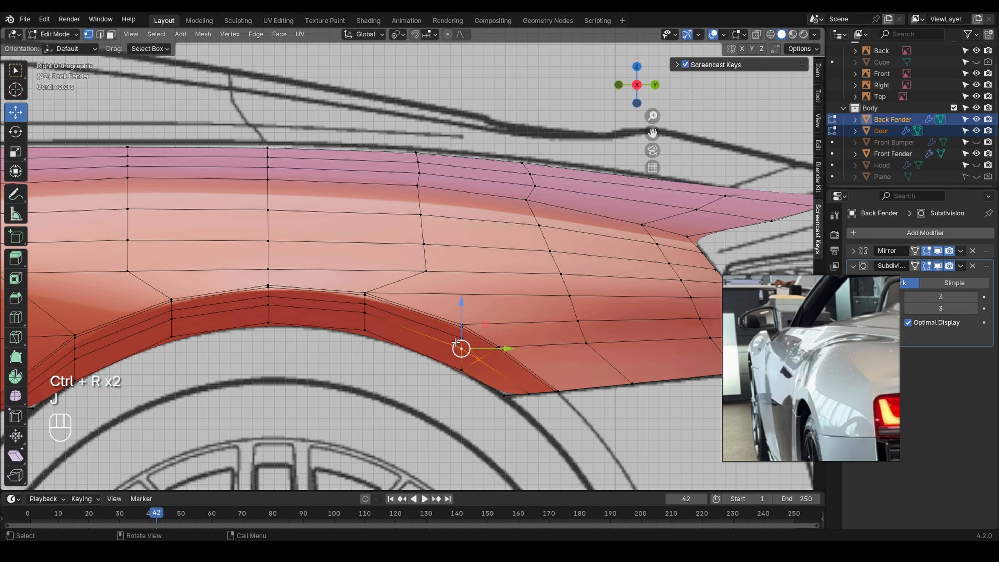
pyautogui.press('x')
pyautogui.click(449, 327)
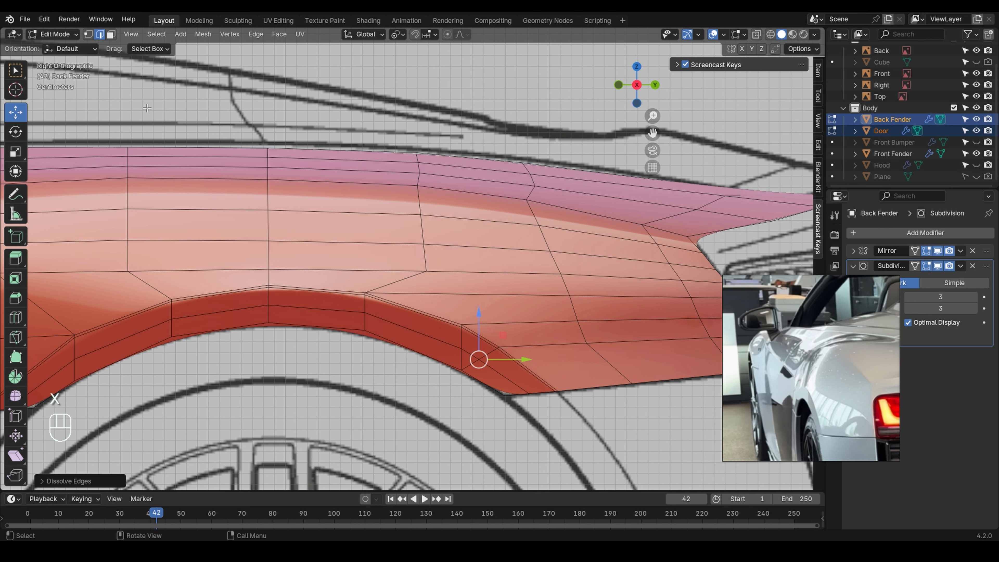
# - Slide the new lip loop down against the inner edge of the wheel arch, by a factor of about 0.79
pyautogui.keyDown('alt'); pyautogui.click(316, 293); pyautogui.keyUp('alt')
pyautogui.press('g')
pyautogui.press('g')
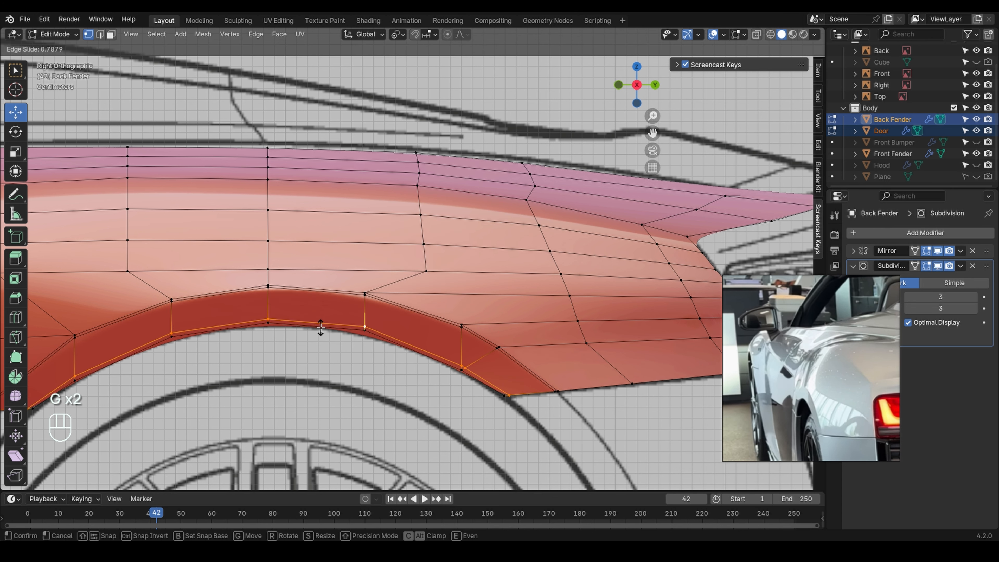
pyautogui.click(320, 326)
pyautogui.scroll(10, 321, 327)
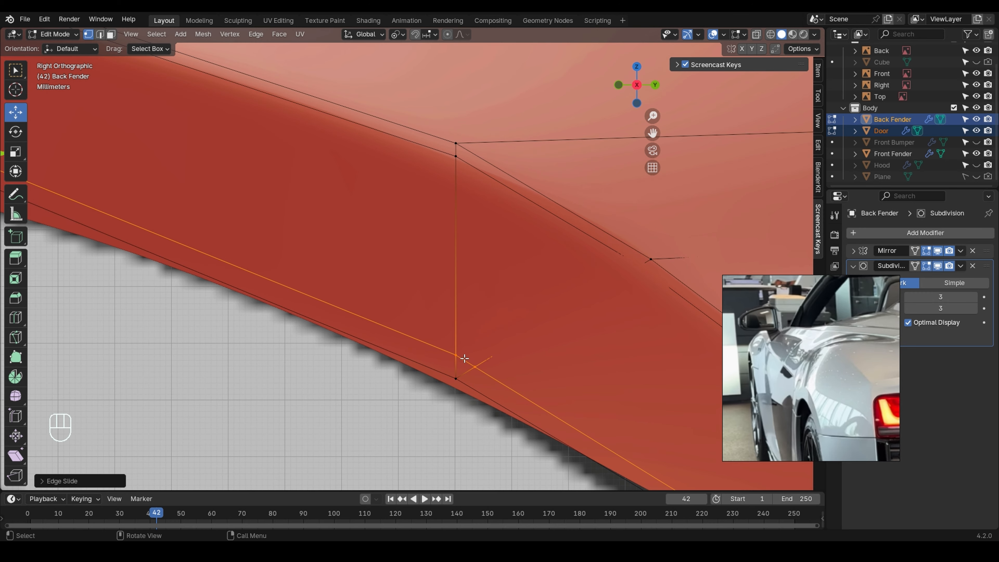
pyautogui.scroll(-5, 464, 356)
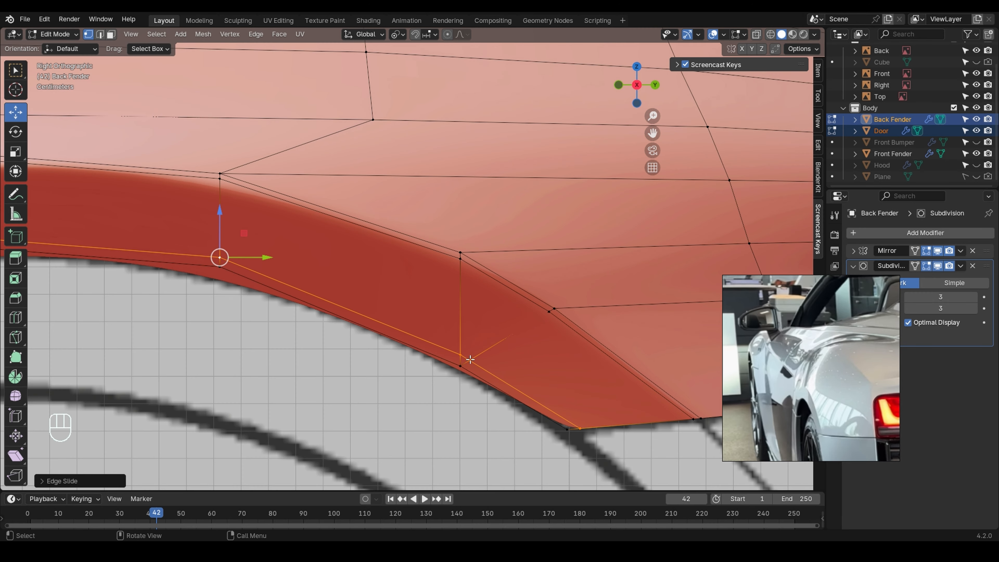
# - Merge the closely spaced vertices at the rear corner of the wheel-arch lip's inner edge
pyautogui.press('m')
pyautogui.click(470, 358)
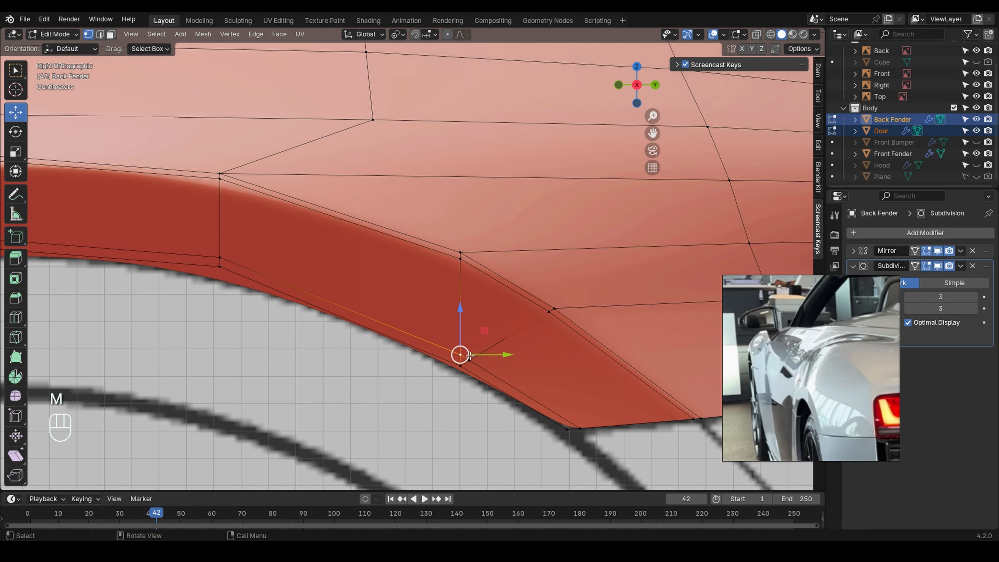
pyautogui.press('m')
pyautogui.click(463, 311)
pyautogui.scroll(-3, 411, 303)
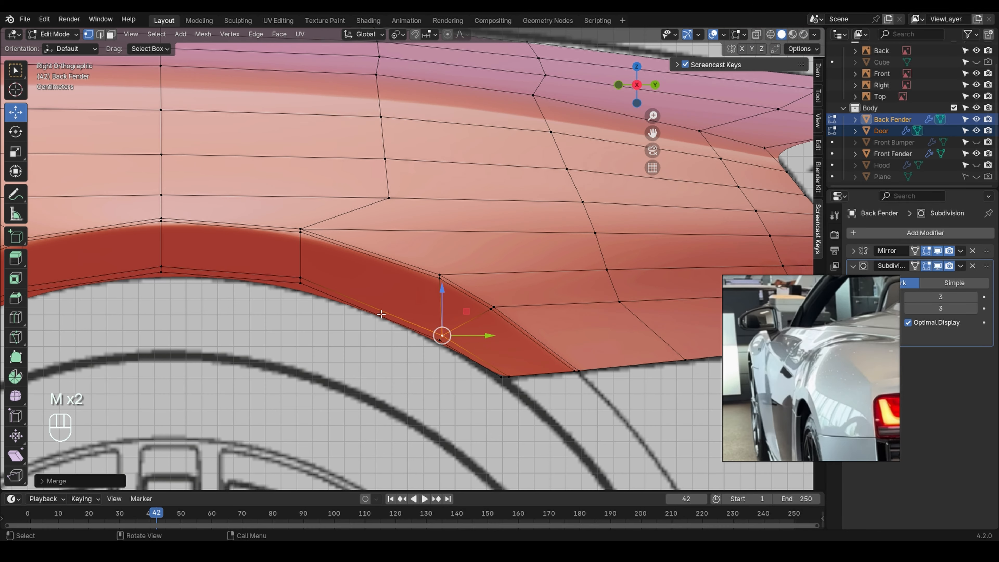
pyautogui.keyDown('shift'); pyautogui.moveTo(321, 317); pyautogui.dragTo(481, 372, button='middle'); pyautogui.keyUp('shift')
pyautogui.scroll(-1, 482, 372)
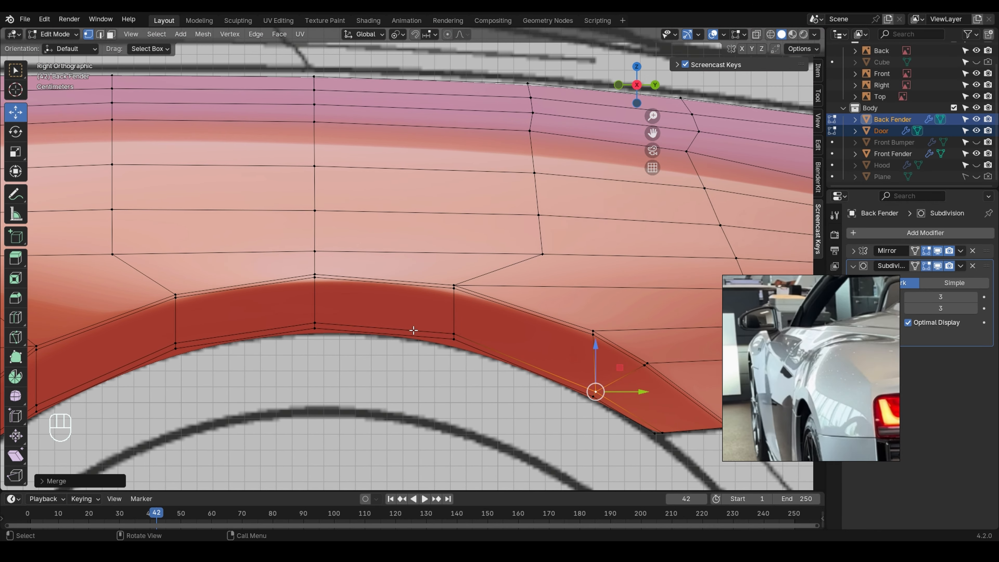
pyautogui.scroll(-2, 495, 295)
pyautogui.hotkey('ctrl', 'r')
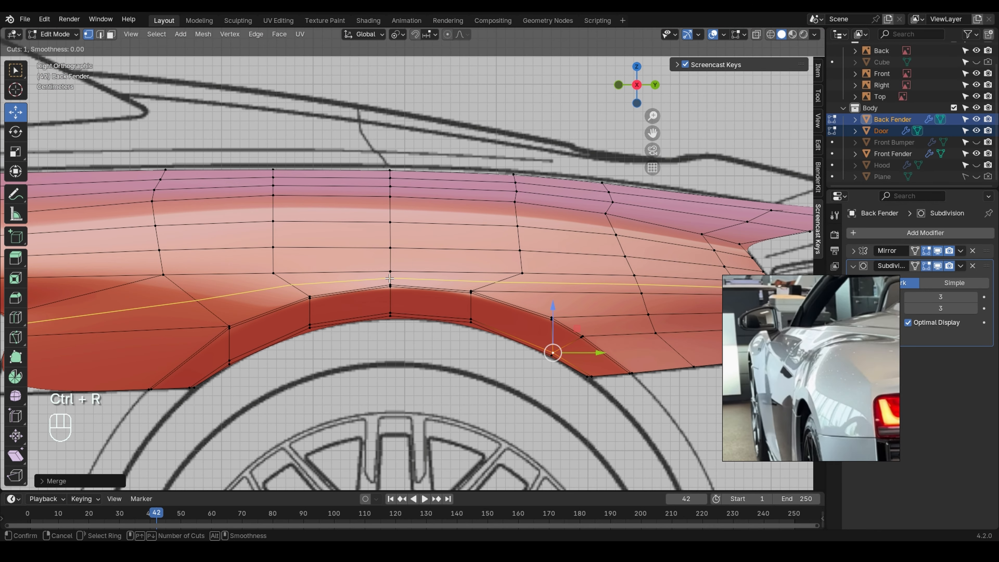
pyautogui.click(403, 403)
pyautogui.hotkey('ctrl', 'r')
pyautogui.click(407, 396)
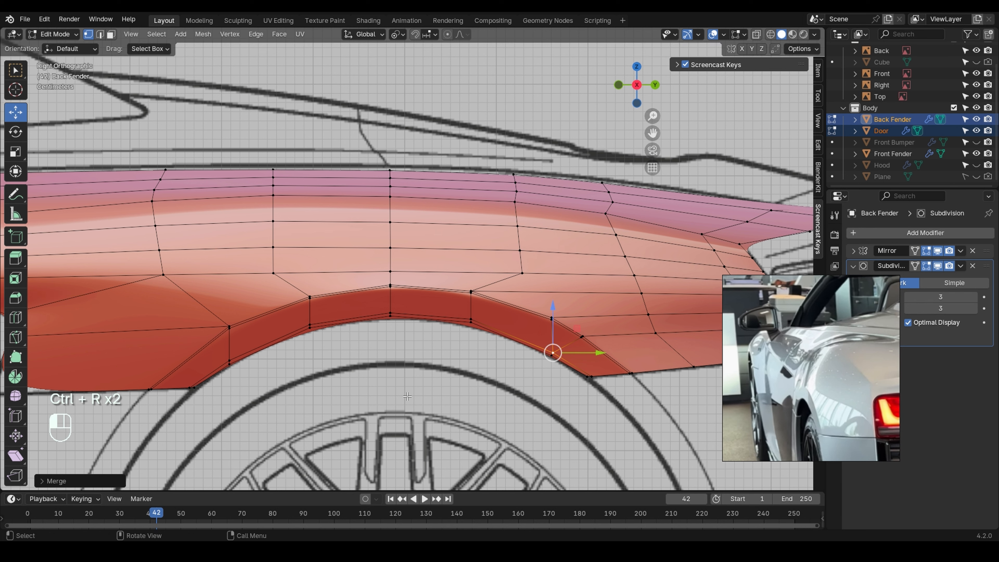
pyautogui.hotkey('ctrl', 'r')
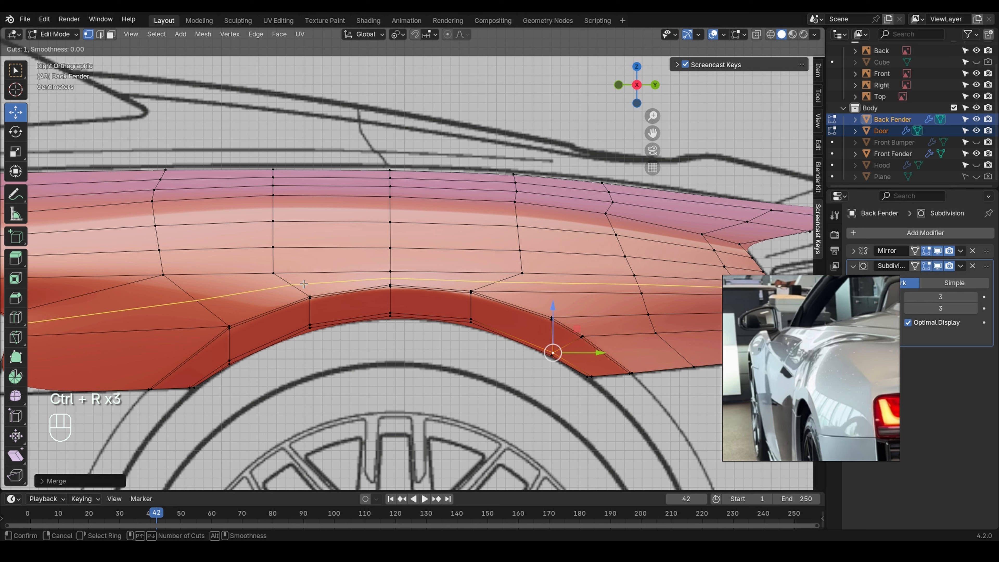
pyautogui.click(369, 383)
# - Hide the two irregular fender faces above the wheel arch, one on its front side and one on its rear
pyautogui.click(242, 315)
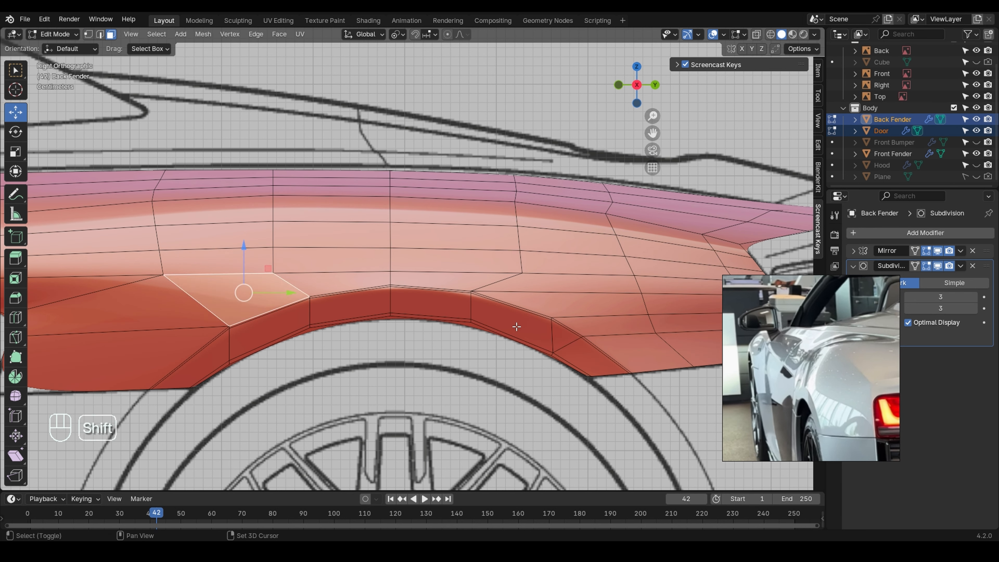
pyautogui.keyDown('shift'); pyautogui.click(569, 299); pyautogui.keyUp('shift')
pyautogui.press('h')
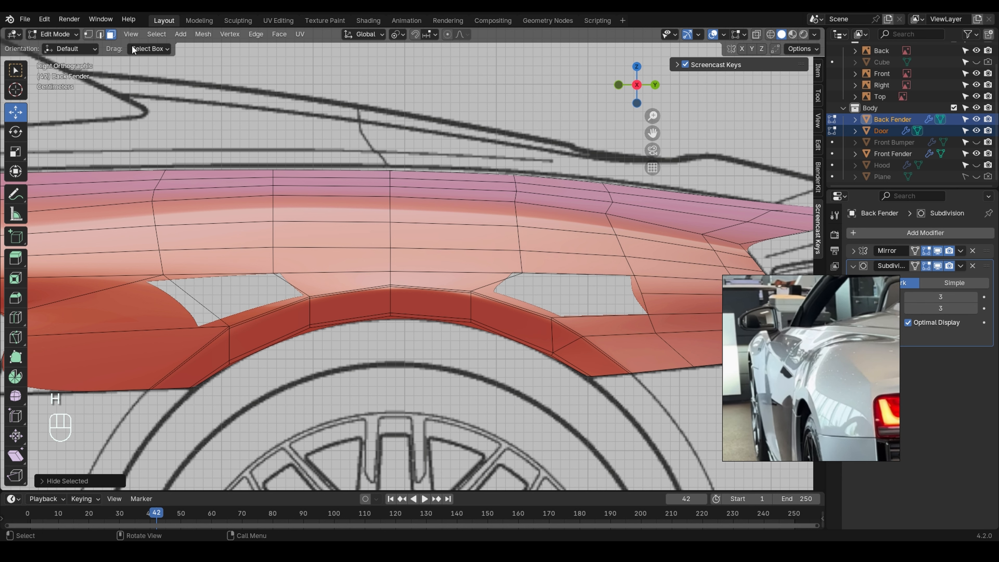
# - Add a centred loop cut through the faces above the wheel arch between the two hidden faces
pyautogui.hotkey('ctrl', 'r')
pyautogui.click(293, 295)
pyautogui.rightClick(293, 295)
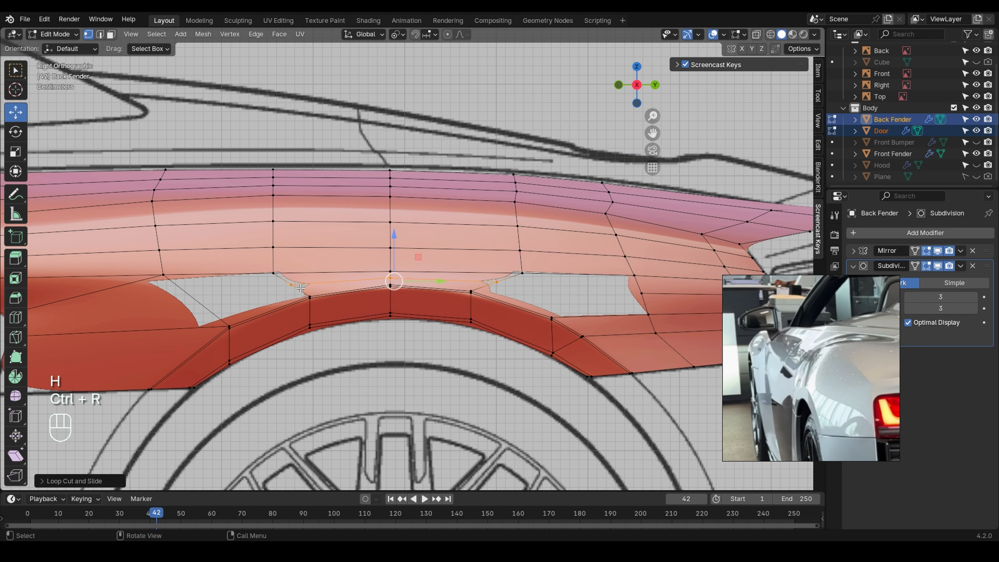
pyautogui.hotkey('ctrl', 'r')
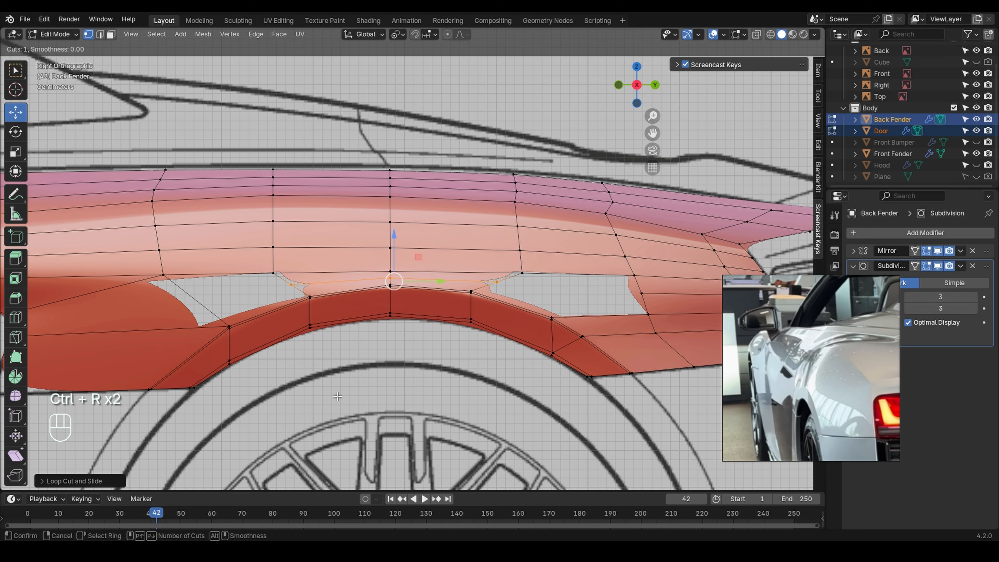
pyautogui.rightClick(352, 407)
# - Hide the large face ahead of the wheel arch and add a centred loop cut through the face below it
pyautogui.click(100, 311)
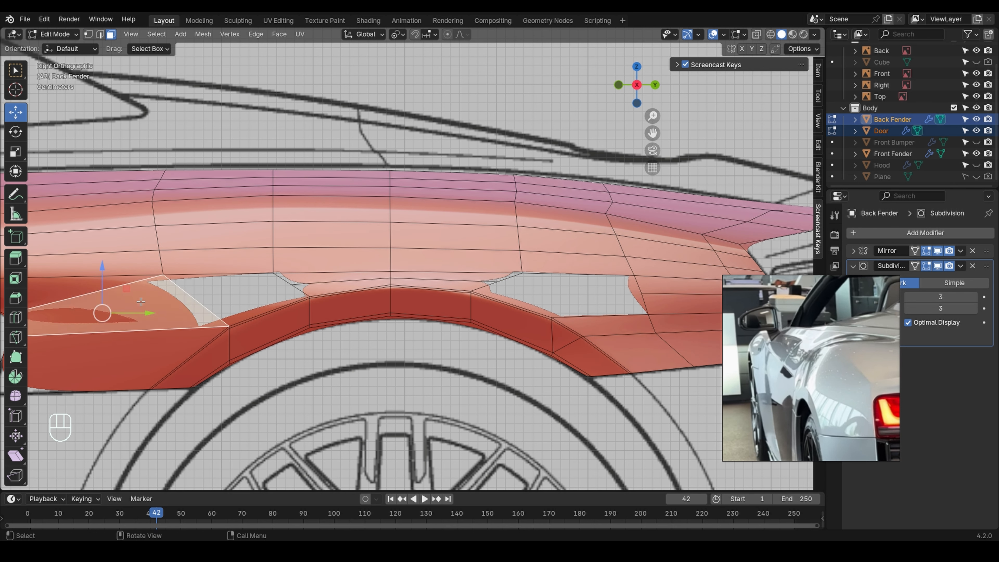
pyautogui.press('h')
pyautogui.click(90, 35)
pyautogui.hotkey('ctrl', 'r')
pyautogui.click(150, 339)
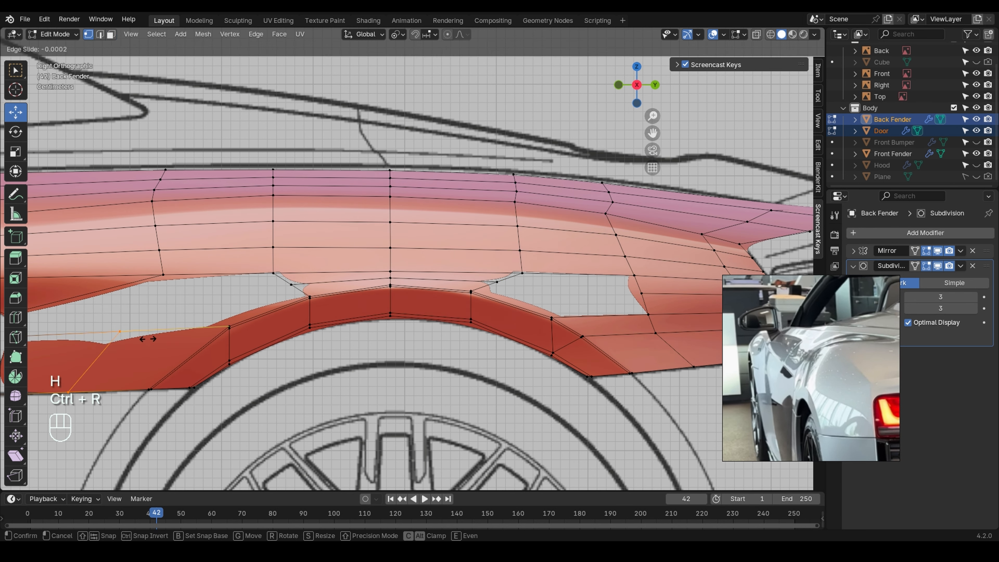
pyautogui.rightClick(150, 339)
# - Add a centred loop cut through the fender faces directly behind the wheel arch
pyautogui.hotkey('ctrl', 'r')
pyautogui.click(615, 323)
pyautogui.rightClick(548, 345)
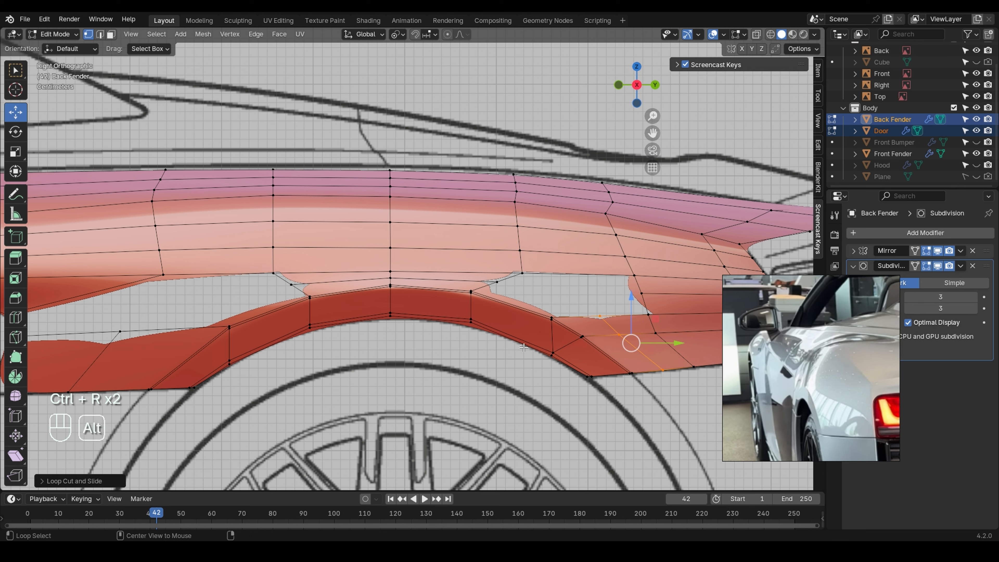
# - Reveal the hidden faces, connect the separate cuts into one continuous loop around the wheel arch, and select that loop
pyautogui.hotkey('alt', 'h')
pyautogui.click(119, 331)
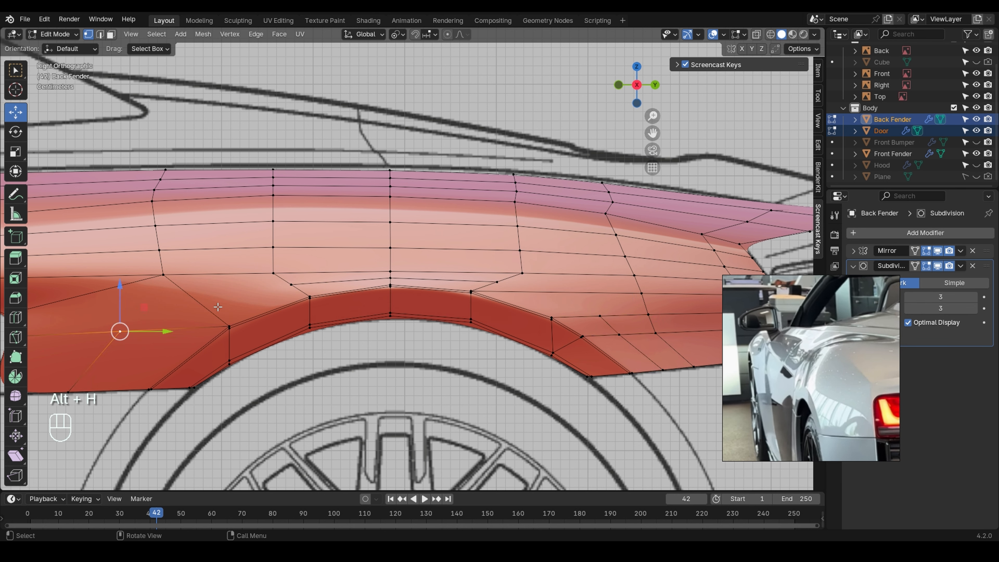
pyautogui.click(498, 282)
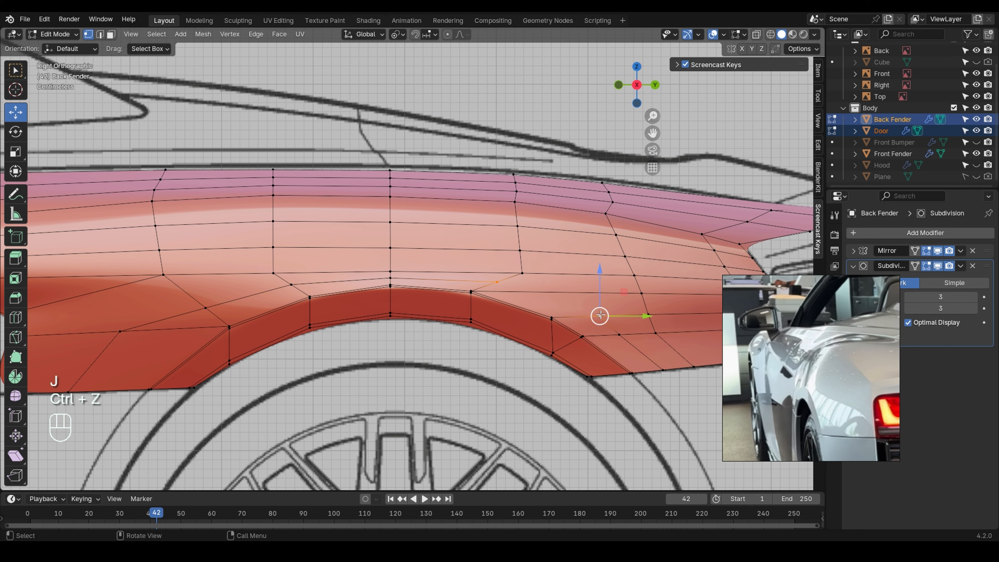
pyautogui.keyDown('alt'); pyautogui.click(247, 302); pyautogui.keyUp('alt')
pyautogui.scroll(5, 418, 300)
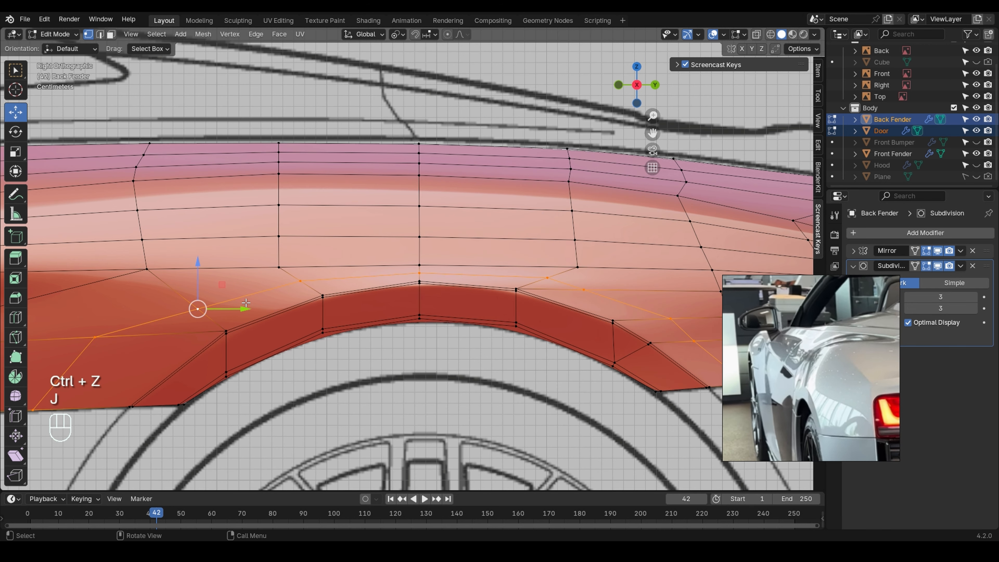
pyautogui.press('g')
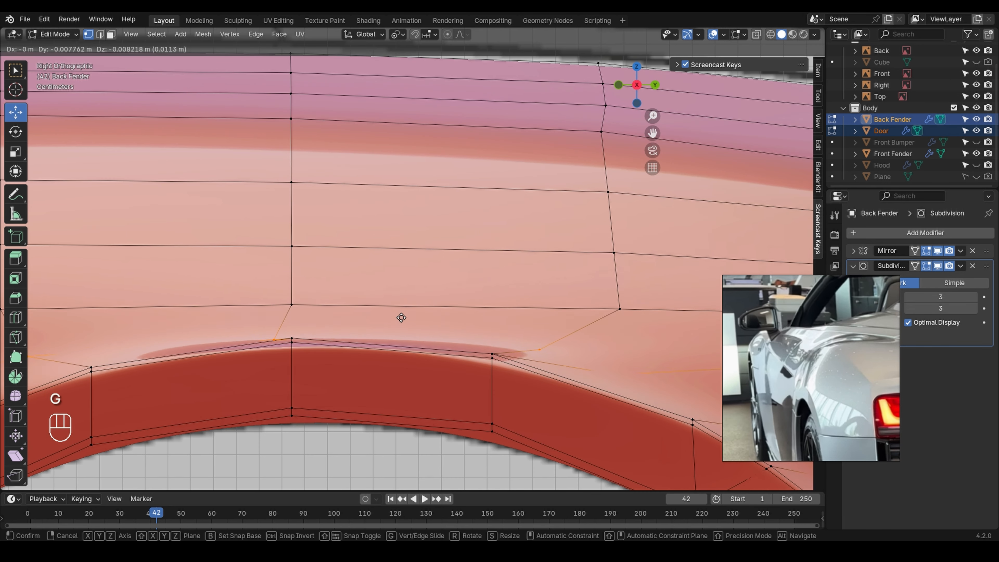
pyautogui.click(401, 317)
pyautogui.hotkey('ctrl', 'z')
# - Slide the selected fender loop down close to the outer edge of the wheel arch
pyautogui.press('g')
pyautogui.press('g')
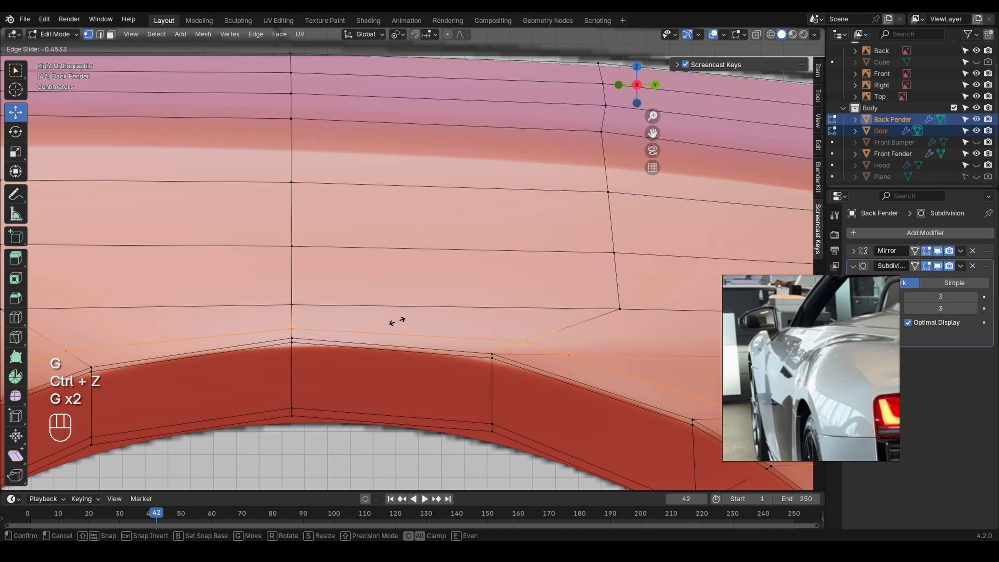
pyautogui.click(367, 333)
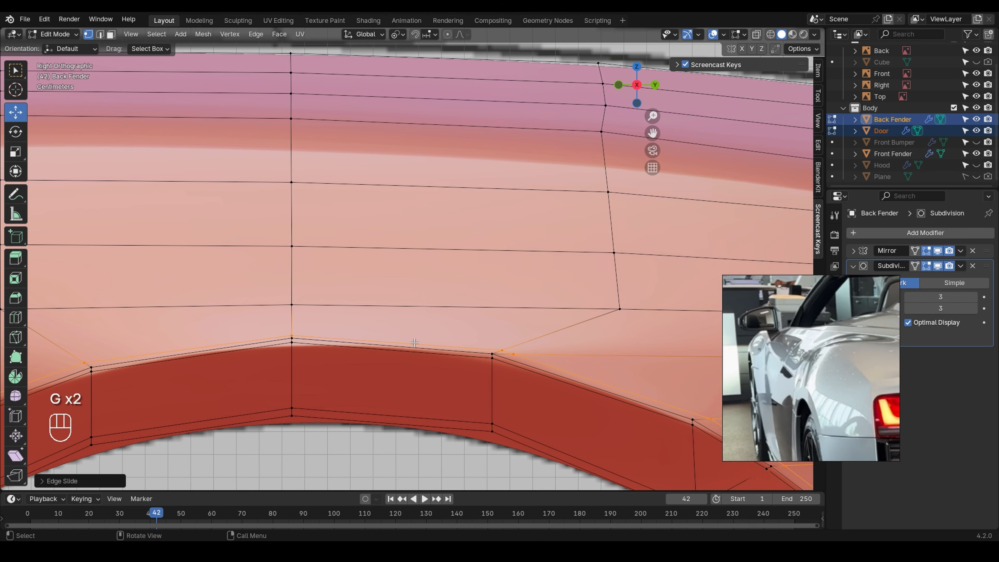
# - Merge the close support-loop vertices above the rear half of the wheel arch into a single vertex
pyautogui.click(501, 354)
pyautogui.moveTo(506, 356)
pyautogui.mouseDown(button='middle')
pyautogui.moveTo(529, 390)
pyautogui.moveTo(491, 346)
pyautogui.mouseUp(button='middle')
pyautogui.scroll(3, 522, 359)
pyautogui.press('m')
pyautogui.click(463, 389)
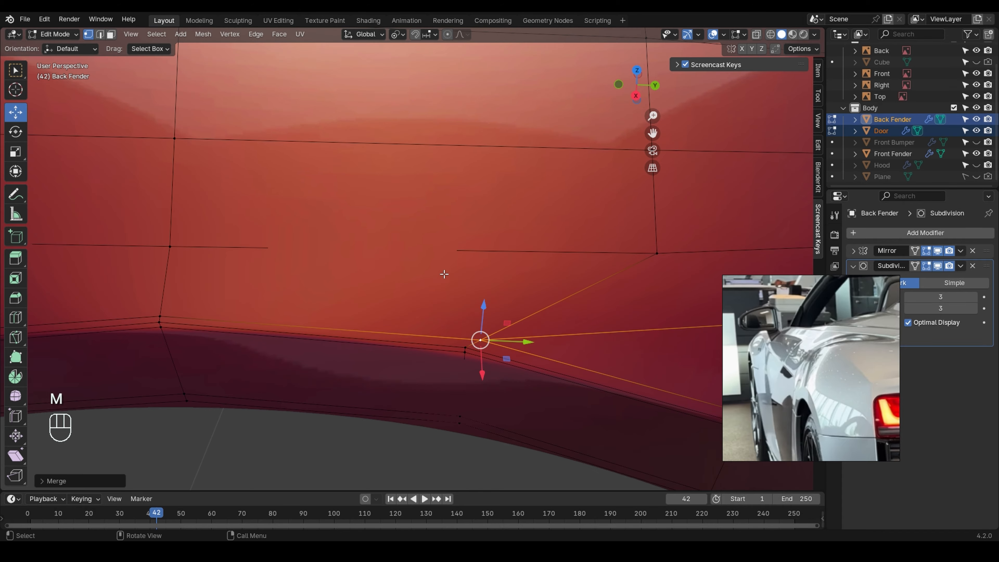
pyautogui.scroll(-4, 448, 274)
pyautogui.keyDown('shift'); pyautogui.moveTo(574, 318); pyautogui.dragTo(512, 293, button='middle'); pyautogui.keyUp('shift')
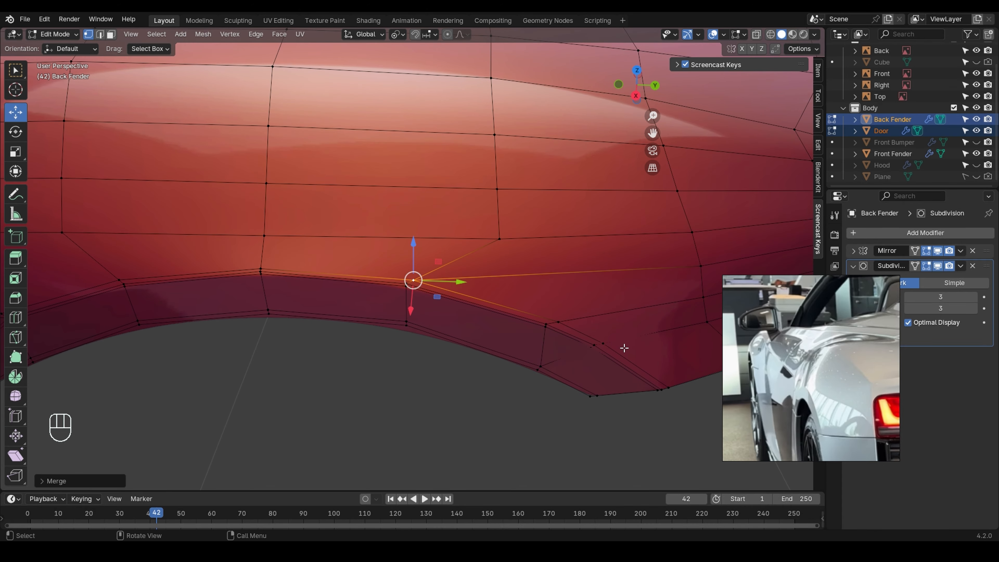
pyautogui.moveTo(624, 348); pyautogui.dragTo(657, 336, button='middle')
pyautogui.press('g')
pyautogui.press('x')
pyautogui.rightClick(670, 343)
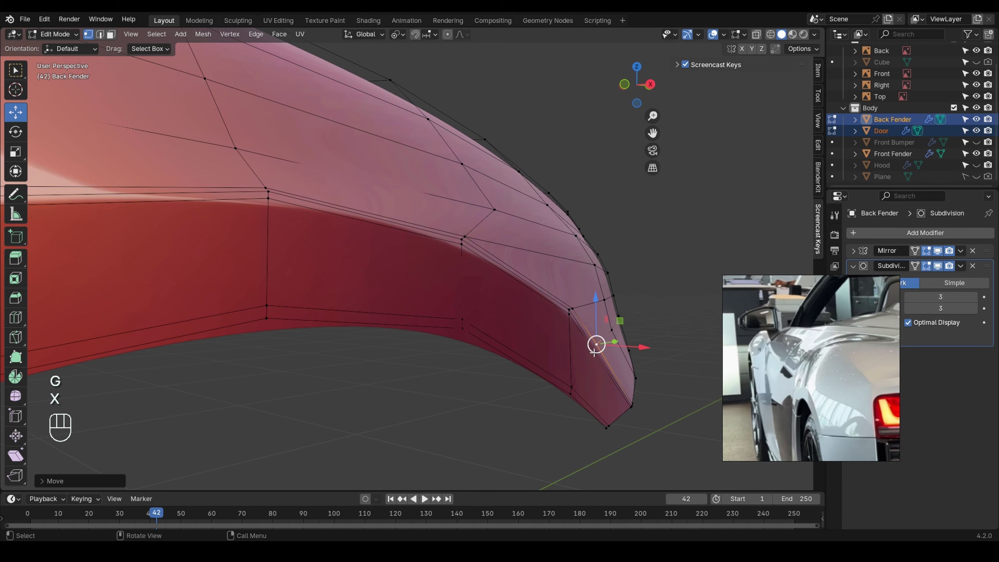
pyautogui.hotkey('ctrl', 'z')
# - Select the support-loop point at the arch's lower rear lip through X-ray and move it slightly outward along the X axis
pyautogui.hotkey('alt', 'z')
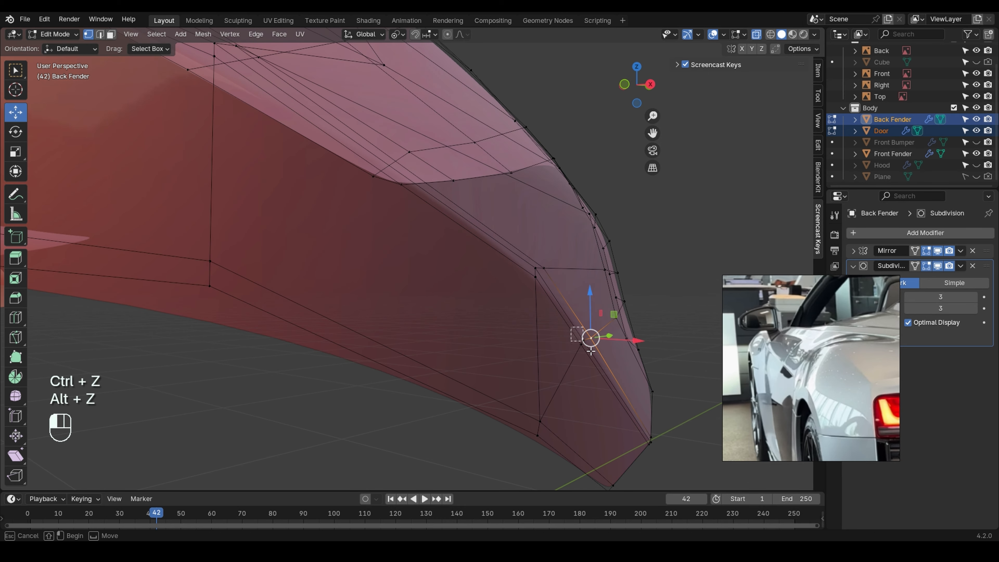
pyautogui.moveTo(591, 351); pyautogui.dragTo(595, 353)
pyautogui.hotkey('alt', 'z')
pyautogui.moveTo(594, 353); pyautogui.dragTo(628, 355, button='middle')
pyautogui.press('g')
pyautogui.press('x')
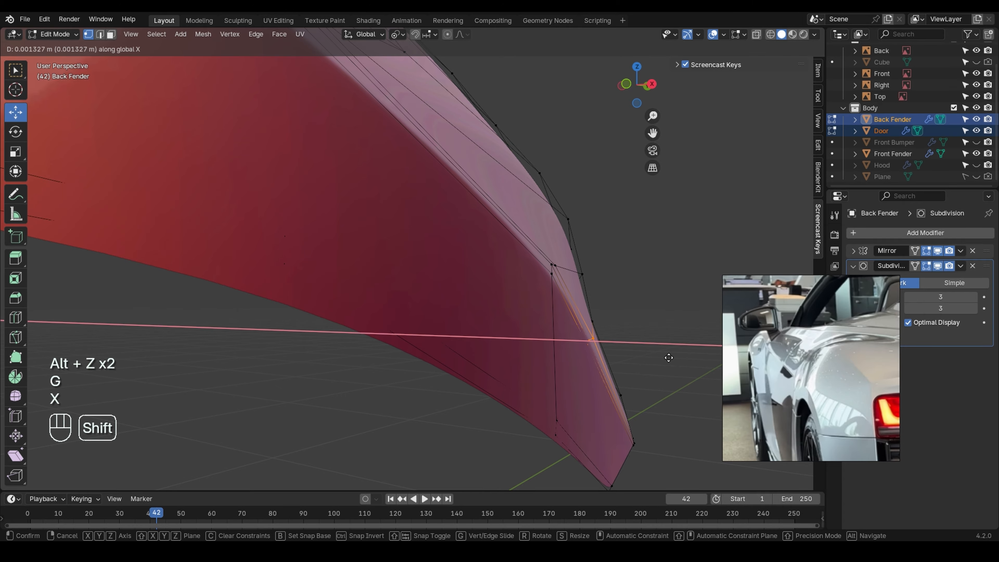
pyautogui.click(668, 357)
# - Readjust the point on the arch's lower rear lip along the X axis to smooth the edge
pyautogui.moveTo(659, 362); pyautogui.dragTo(556, 324, button='middle')
pyautogui.moveTo(590, 362); pyautogui.dragTo(590, 362)
pyautogui.moveTo(590, 362); pyautogui.dragTo(584, 339, button='middle')
pyautogui.press('g')
pyautogui.press('x')
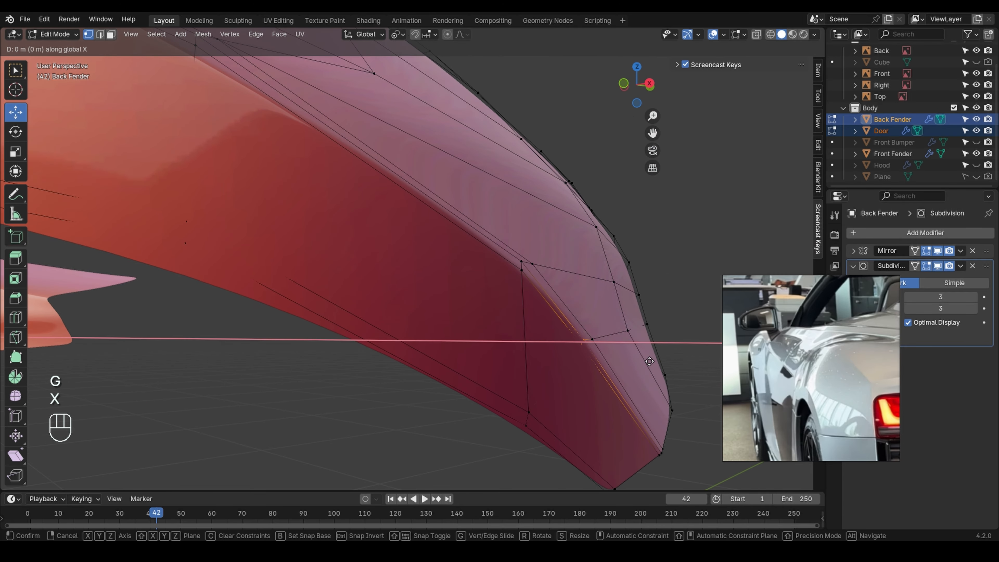
pyautogui.click(666, 366)
# - Select the support-loop segment at the arch's lower front corner and slide it closer to the lip
pyautogui.moveTo(664, 366); pyautogui.dragTo(530, 380, button='middle')
pyautogui.scroll(-4, 531, 380)
pyautogui.moveTo(275, 260)
pyautogui.keyDown('shift'); pyautogui.mouseDown(button='middle')
pyautogui.moveTo(464, 274)
pyautogui.moveTo(477, 294)
pyautogui.moveTo(285, 277)
pyautogui.mouseUp(button='middle'); pyautogui.keyUp('shift')
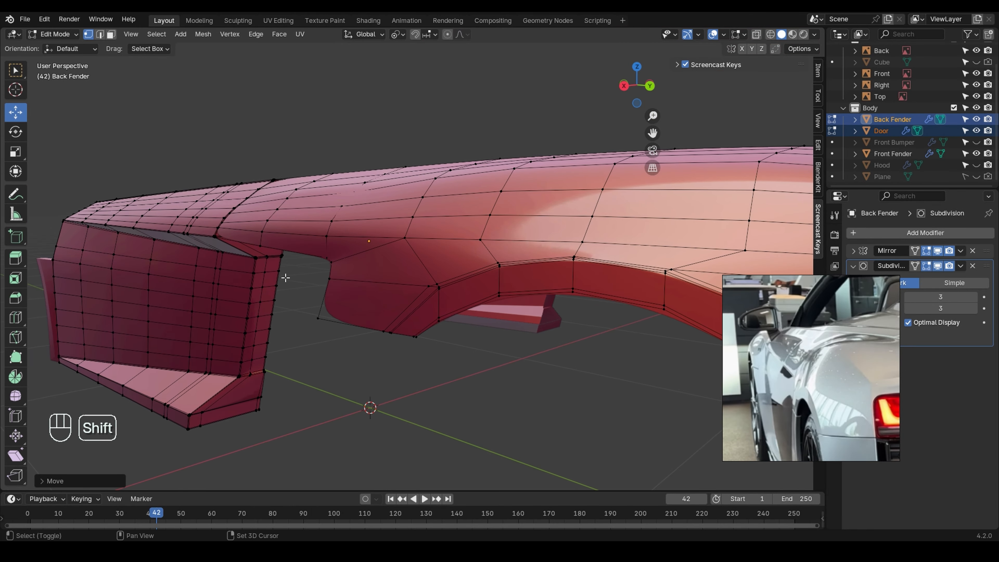
pyautogui.click(440, 287)
pyautogui.moveTo(440, 287)
pyautogui.mouseDown(button='middle')
pyautogui.moveTo(485, 289)
pyautogui.moveTo(435, 275)
pyautogui.mouseUp(button='middle')
pyautogui.scroll(6, 420, 290)
pyautogui.click(453, 273)
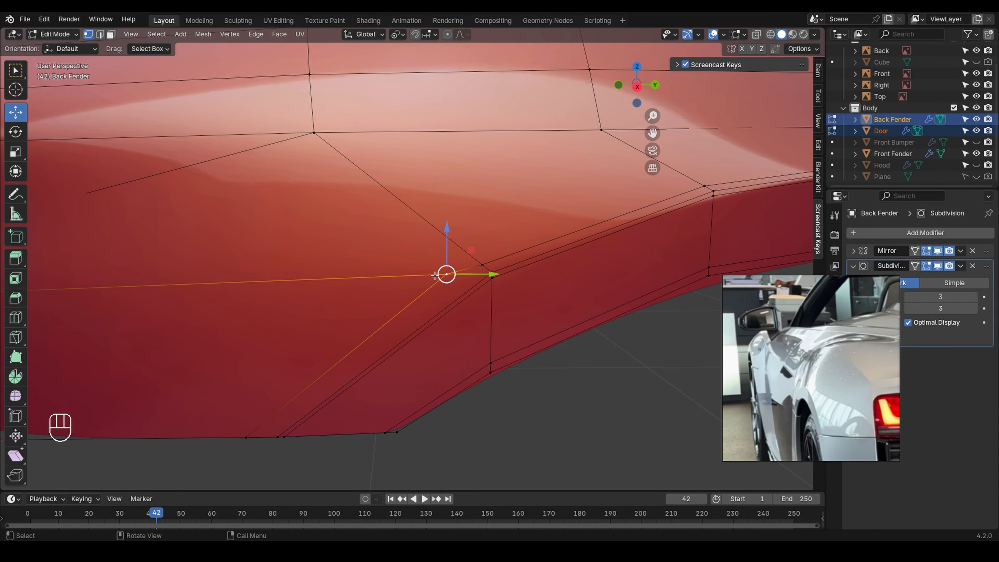
pyautogui.keyDown('ctrl'); pyautogui.click(249, 438); pyautogui.keyUp('ctrl')
pyautogui.press('g')
pyautogui.press('g')
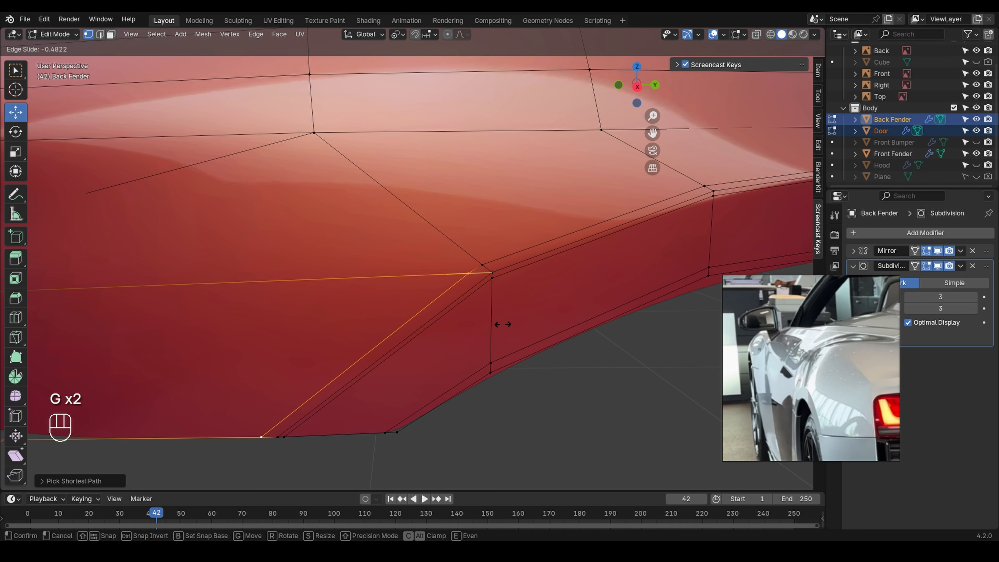
pyautogui.click(503, 324)
# - Merge the two neighbouring support-loop vertices at the arch's front corner into one
pyautogui.click(470, 272)
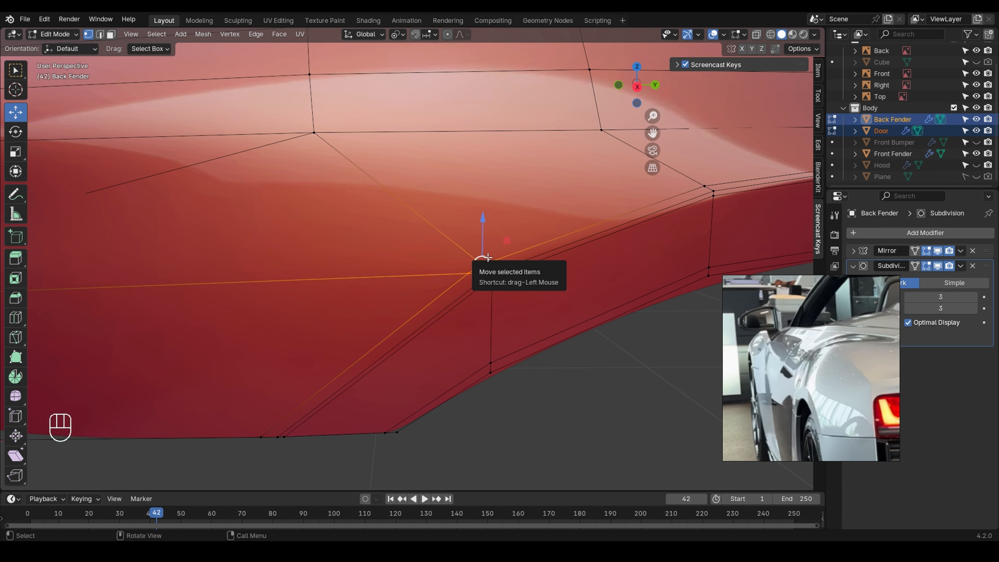
pyautogui.press('m')
pyautogui.click(492, 258)
pyautogui.scroll(-6, 475, 265)
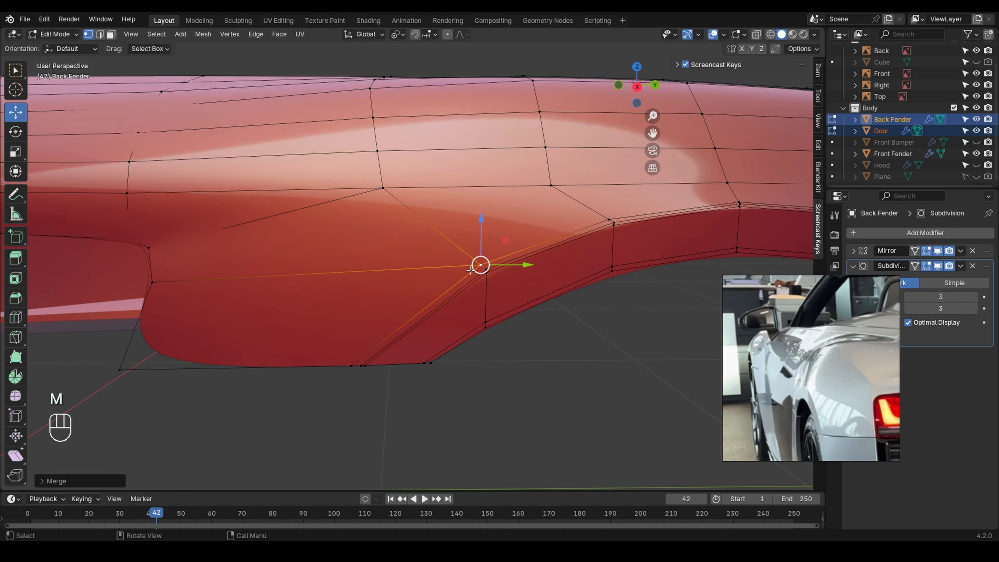
pyautogui.moveTo(475, 266); pyautogui.dragTo(406, 275, button='middle')
pyautogui.keyDown('shift'); pyautogui.moveTo(588, 282); pyautogui.dragTo(513, 269, button='middle'); pyautogui.keyUp('shift')
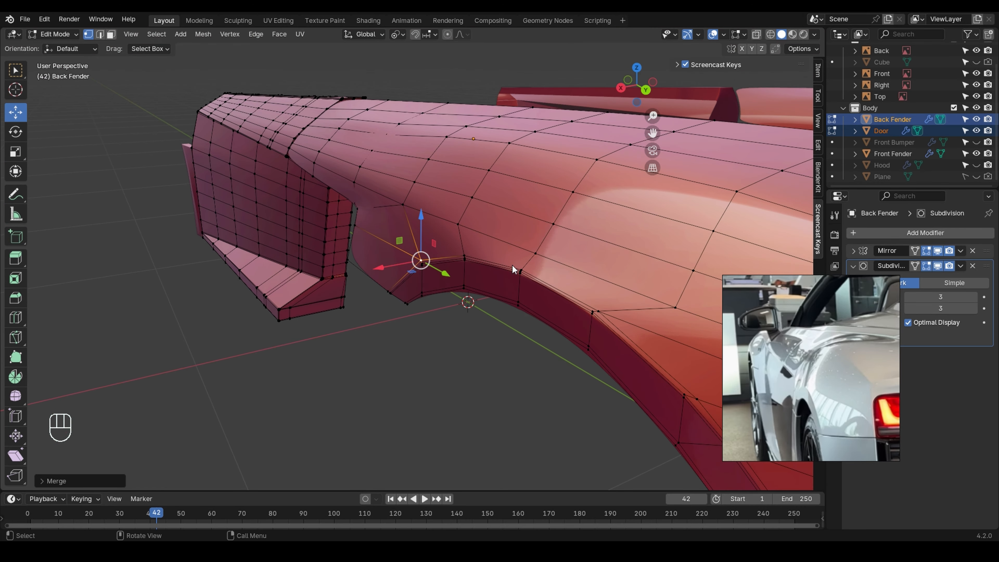
# - Inspect the smoothed fender outside edit mode and compare its shoulder crease with the side blueprint in X-ray
pyautogui.press('Tab')
pyautogui.scroll(-5, 419, 266)
pyautogui.press('Tab')
pyautogui.scroll(2, 559, 298)
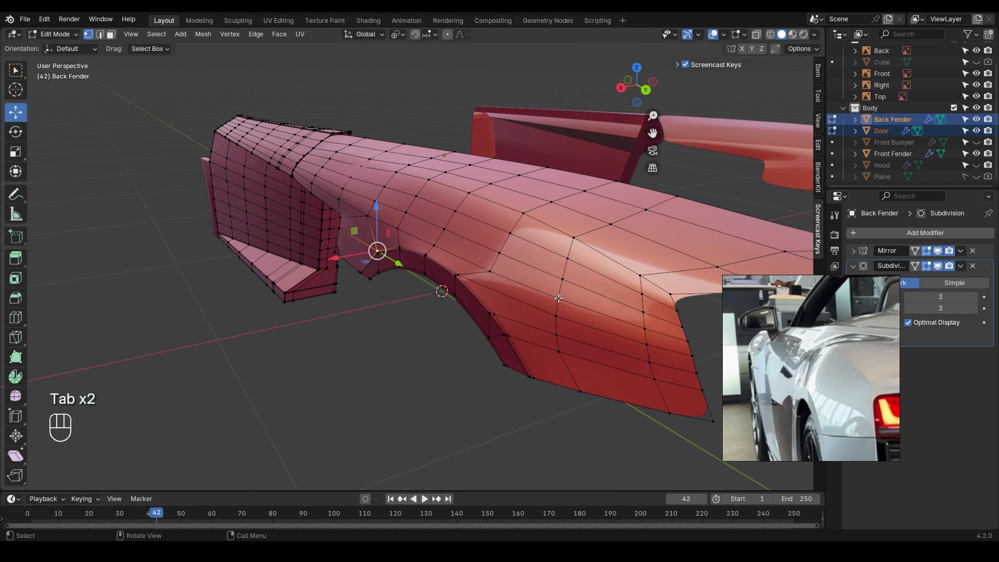
pyautogui.moveTo(606, 319); pyautogui.dragTo(547, 321, button='middle')
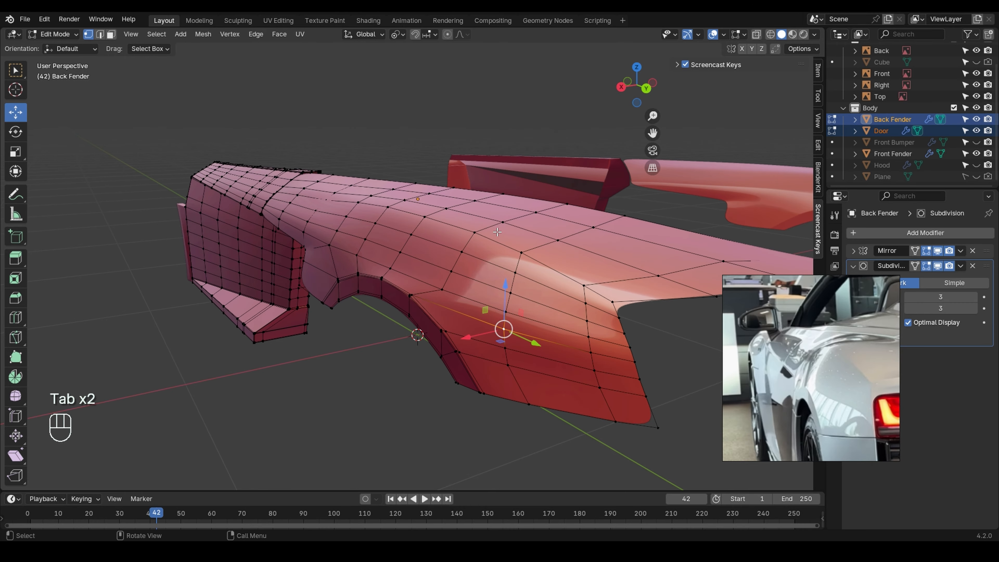
pyautogui.click(476, 233)
pyautogui.moveTo(500, 243); pyautogui.dragTo(450, 247, button='middle')
pyautogui.press('`')
pyautogui.click(689, 258)
pyautogui.hotkey('alt', 'z')
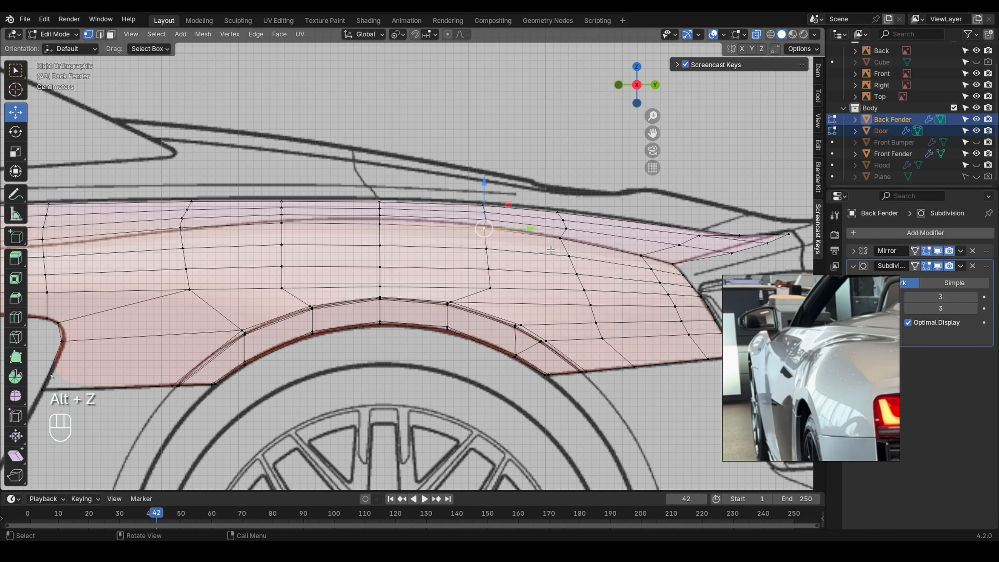
pyautogui.scroll(2, 665, 257)
# - Add a supporting loop cut on each side of the shoulder crease, sliding the lower one close to the crease
pyautogui.hotkey('ctrl', 'r')
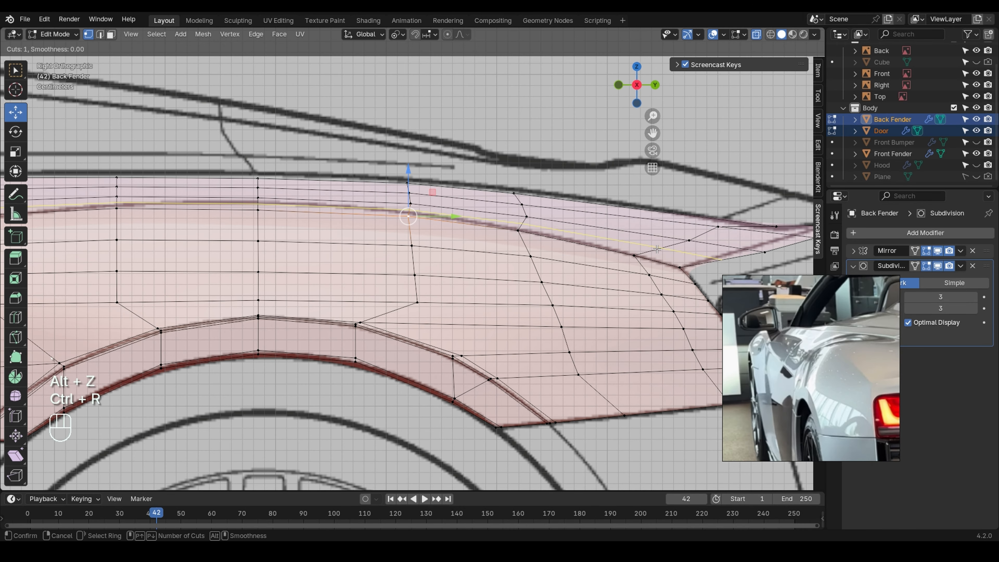
pyautogui.click(649, 252)
pyautogui.click(638, 254)
pyautogui.hotkey('alt', 'z')
pyautogui.moveTo(613, 252); pyautogui.dragTo(440, 217, button='middle')
pyautogui.moveTo(441, 216); pyautogui.dragTo(393, 228, button='middle')
pyautogui.hotkey('ctrl', 'r')
pyautogui.click(380, 244)
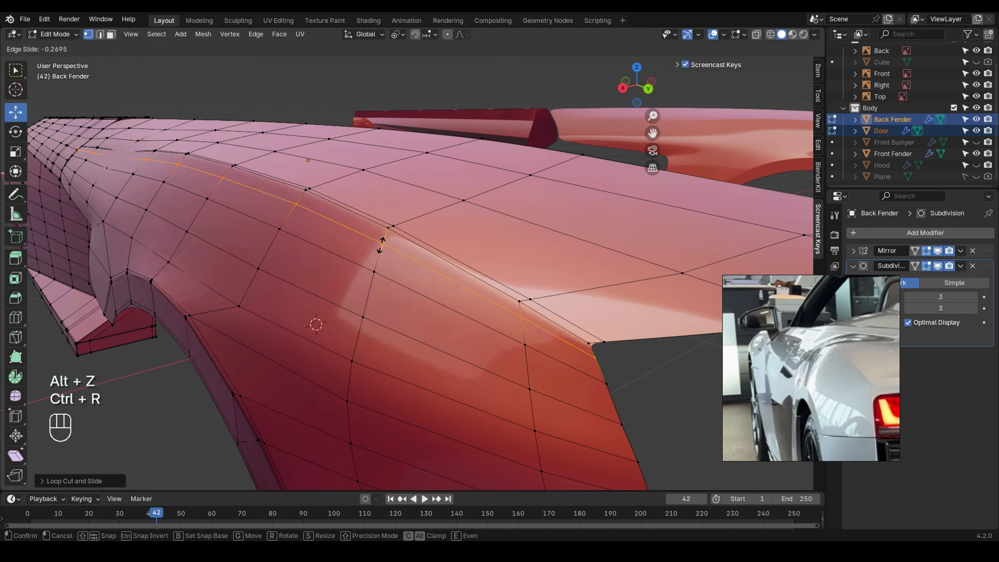
pyautogui.click(388, 236)
# - Slide the upper supporting loop down close to the shoulder crease
pyautogui.keyDown('alt'); pyautogui.click(400, 229); pyautogui.keyUp('alt')
pyautogui.press('g')
pyautogui.press('g')
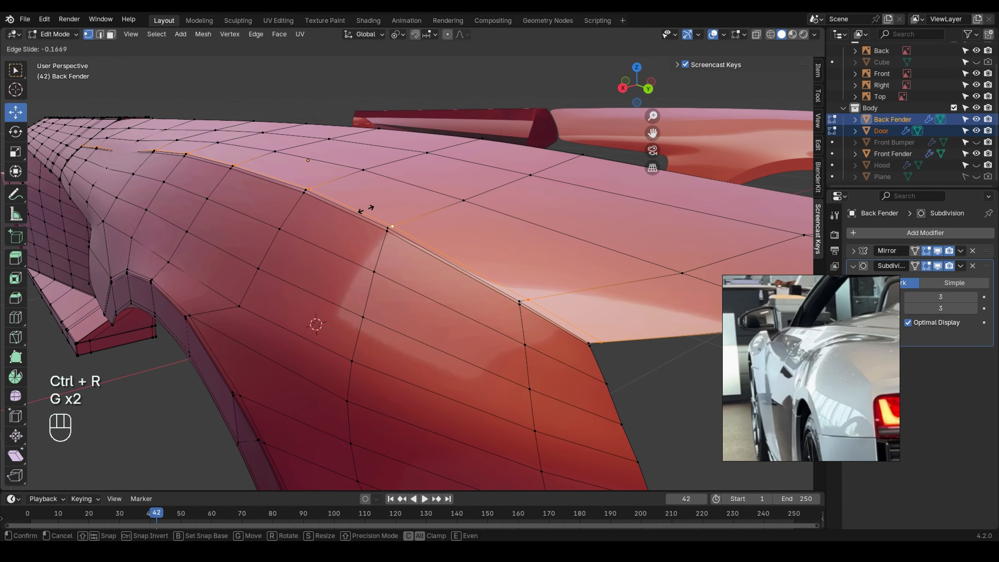
pyautogui.click(367, 210)
# - Examine the front part of the crease loops against the side blueprint's crease line
pyautogui.scroll(-2, 367, 211)
pyautogui.moveTo(384, 211); pyautogui.dragTo(307, 249, button='middle')
pyautogui.scroll(2, 311, 250)
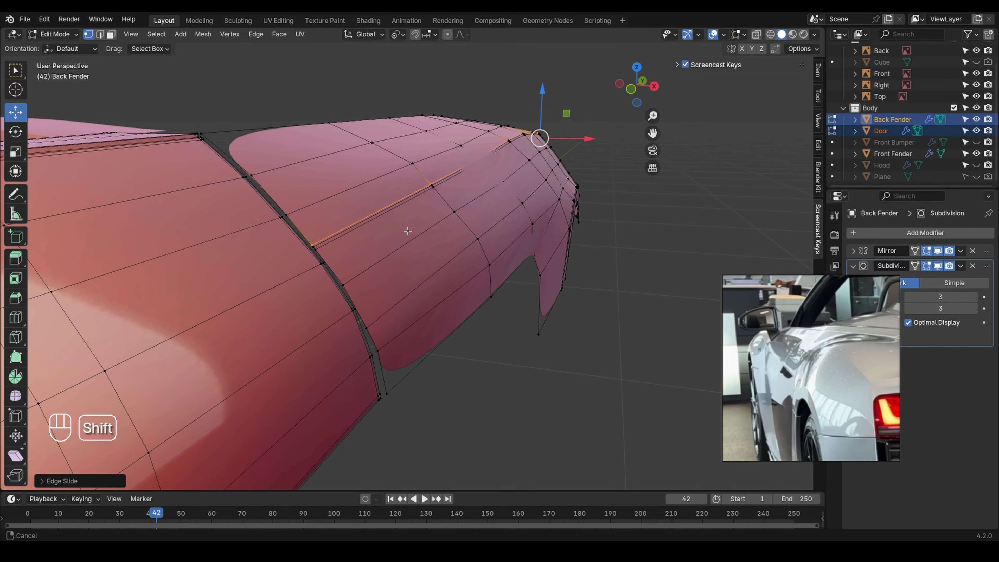
pyautogui.keyDown('shift'); pyautogui.moveTo(432, 236); pyautogui.dragTo(411, 280, button='middle'); pyautogui.keyUp('shift')
pyautogui.press('`')
pyautogui.hotkey('alt', 'z')
pyautogui.keyDown('shift'); pyautogui.moveTo(363, 98); pyautogui.dragTo(577, 311, button='middle'); pyautogui.keyUp('shift')
pyautogui.keyDown('shift'); pyautogui.moveTo(306, 283); pyautogui.dragTo(376, 273, button='middle'); pyautogui.keyUp('shift')
pyautogui.moveTo(443, 273); pyautogui.dragTo(444, 273)
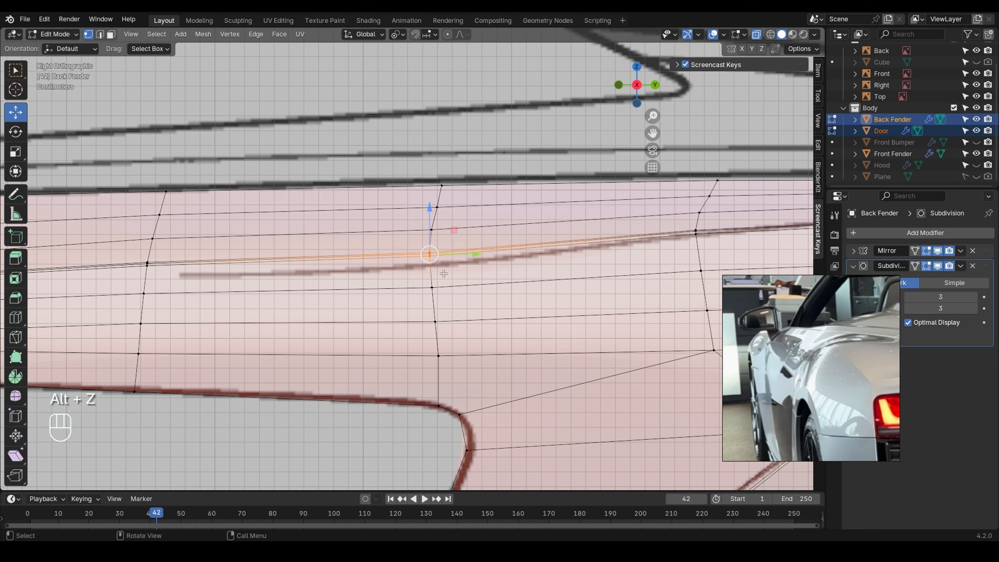
pyautogui.keyDown('shift'); pyautogui.moveTo(281, 277); pyautogui.dragTo(322, 276, button='middle'); pyautogui.keyUp('shift')
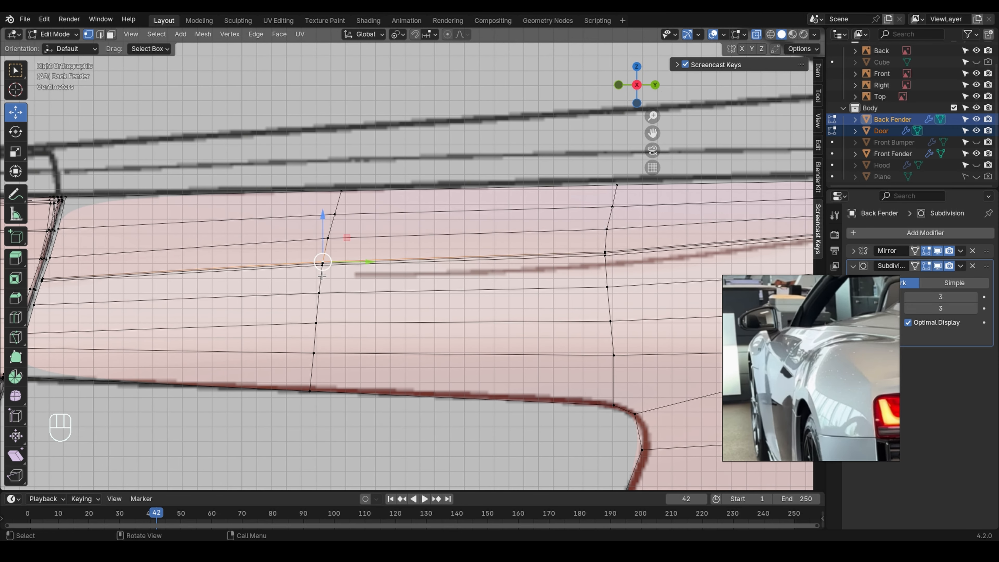
pyautogui.scroll(-2, 585, 256)
pyautogui.keyDown('shift'); pyautogui.moveTo(600, 256); pyautogui.dragTo(420, 272, button='middle'); pyautogui.keyUp('shift')
pyautogui.scroll(3, 421, 272)
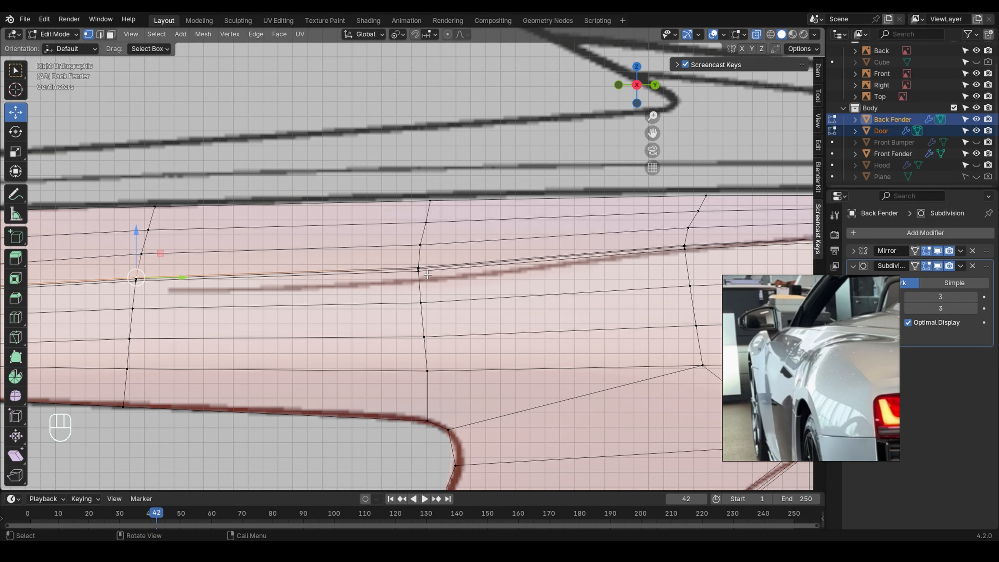
# - Slide the three crease vertices above the rear end of the lower cutout down onto the blueprint's crease line
pyautogui.click(421, 275)
pyautogui.press('g')
pyautogui.press('g')
pyautogui.click(422, 293)
pyautogui.click(421, 270)
pyautogui.press('g')
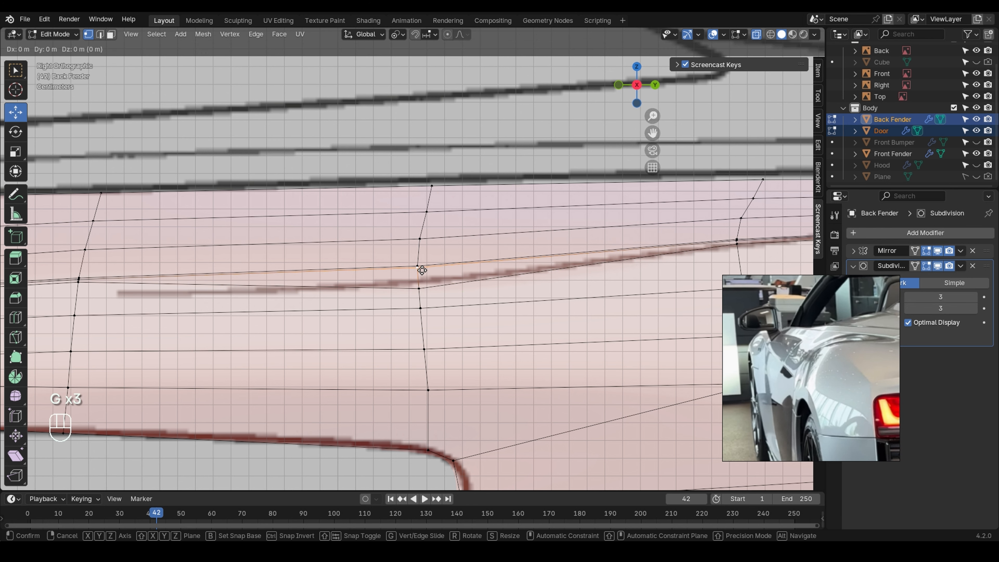
pyautogui.press('g')
pyautogui.click(425, 286)
pyautogui.click(424, 267)
pyautogui.press('g')
pyautogui.press('g')
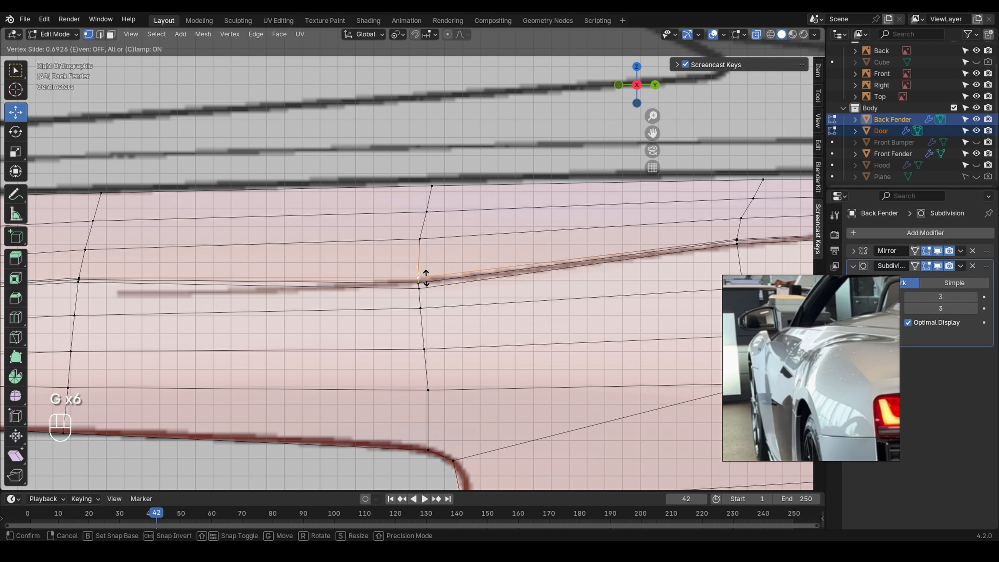
pyautogui.click(426, 278)
# - Slide the three crease vertices in the next column forward down to the level of the blueprint's crease line
pyautogui.keyDown('shift'); pyautogui.moveTo(427, 279); pyautogui.dragTo(648, 253, button='middle'); pyautogui.keyUp('shift')
pyautogui.click(297, 258)
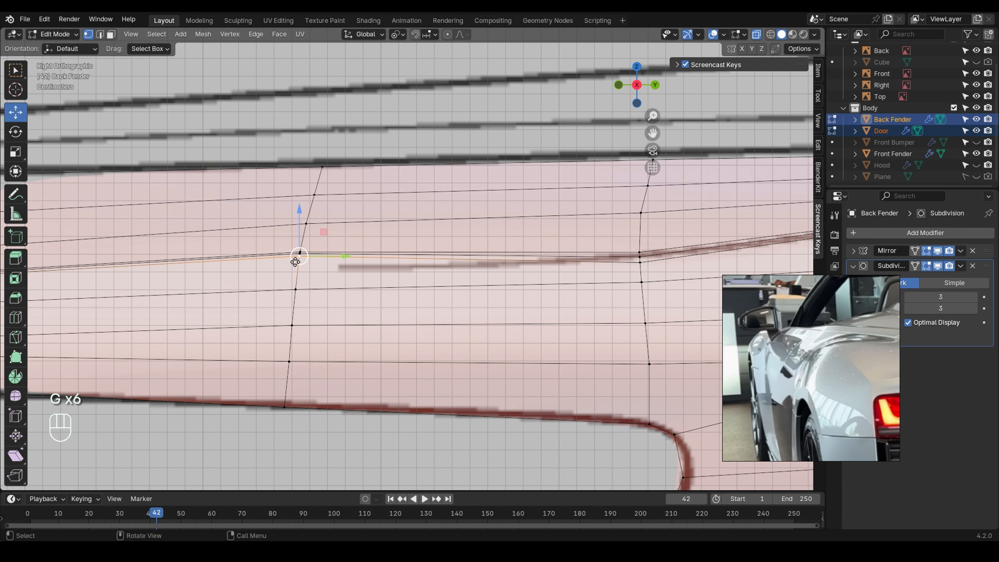
pyautogui.press('g')
pyautogui.press('g')
pyautogui.click(295, 271)
pyautogui.click(301, 261)
pyautogui.press('g')
pyautogui.press('g')
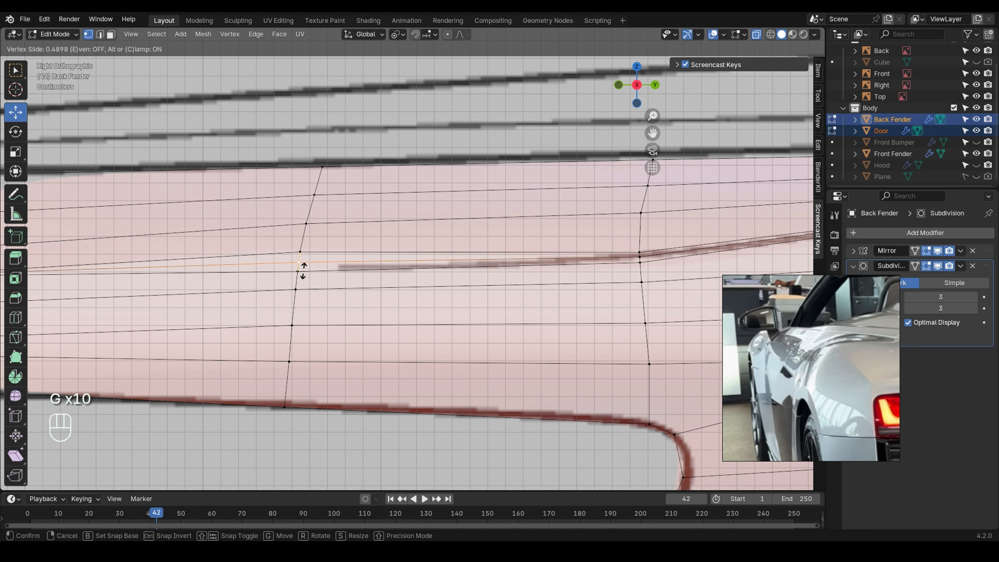
pyautogui.click(303, 274)
pyautogui.click(299, 264)
pyautogui.press('g')
pyautogui.press('g')
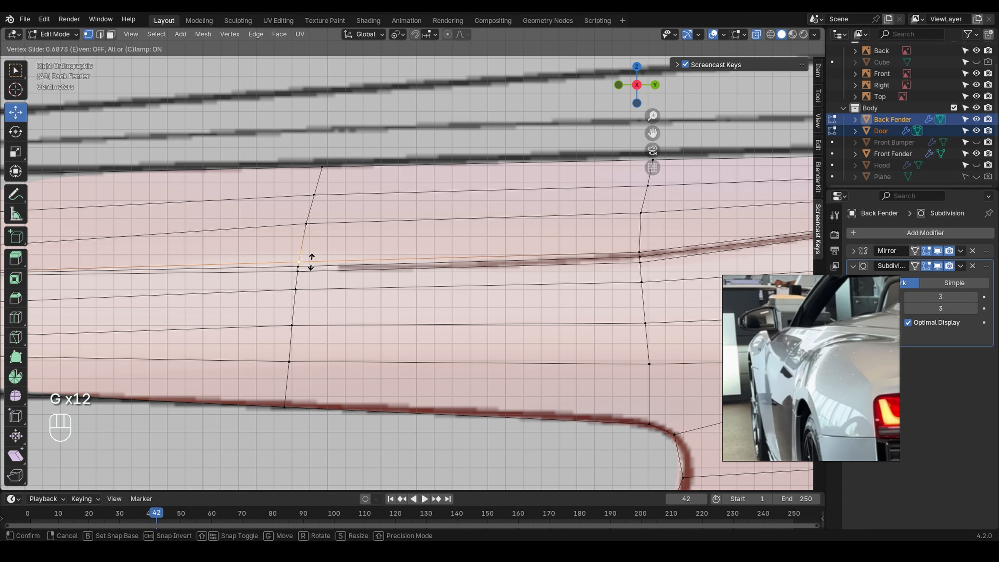
pyautogui.click(310, 262)
# - Try merging the crease vertices in the forward column into a single vertex
pyautogui.hotkey('alt', 'z')
pyautogui.moveTo(298, 261); pyautogui.dragTo(287, 265, button='middle')
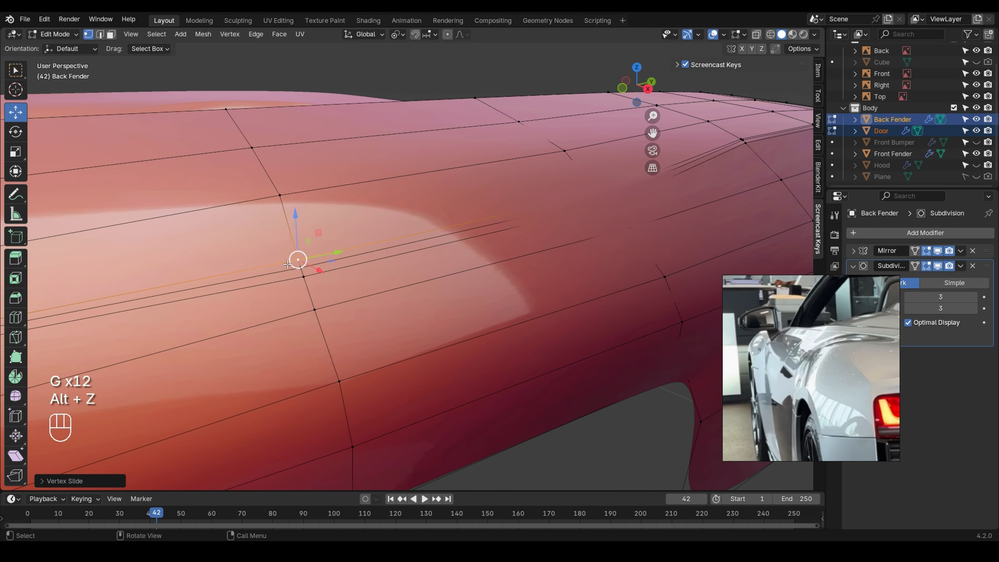
pyautogui.keyDown('shift'); pyautogui.click(302, 277); pyautogui.keyUp('shift')
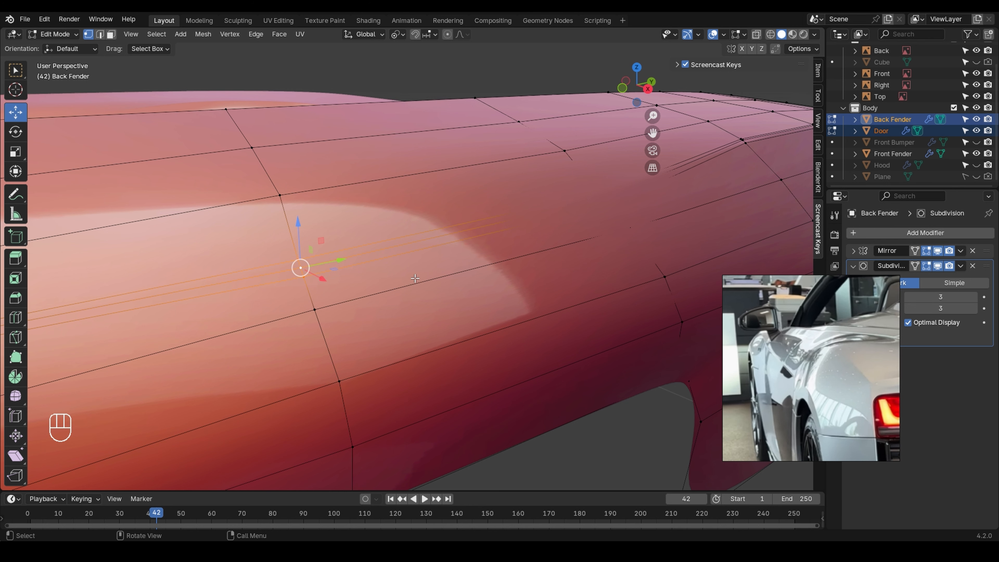
pyautogui.press('m')
pyautogui.click(409, 226)
pyautogui.scroll(-4, 409, 228)
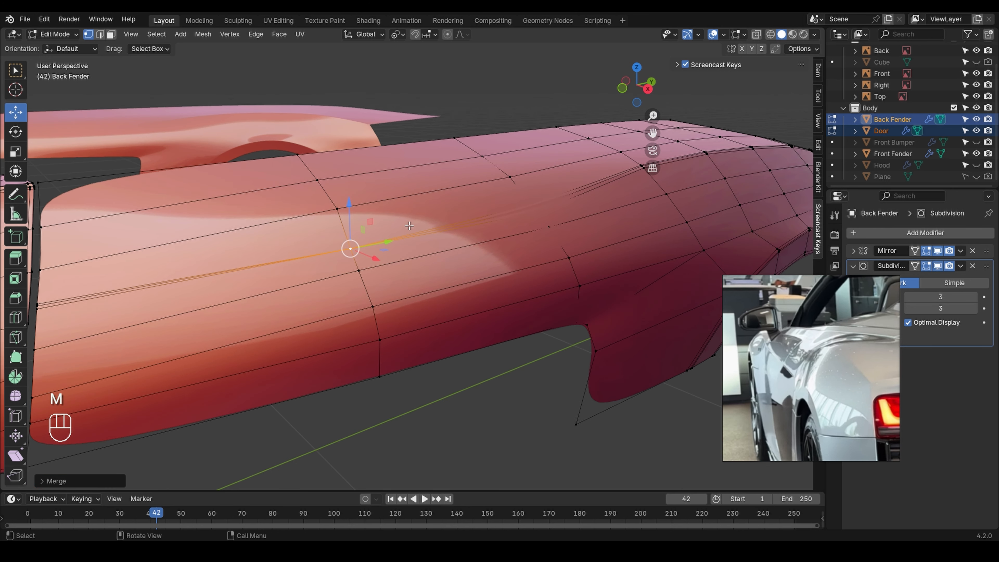
# - Try merging the crease vertices on the fender's front edge at their center and check the smoothed surface
pyautogui.keyDown('shift'); pyautogui.moveTo(409, 236); pyautogui.dragTo(425, 239, button='middle'); pyautogui.keyUp('shift')
pyautogui.click(138, 288)
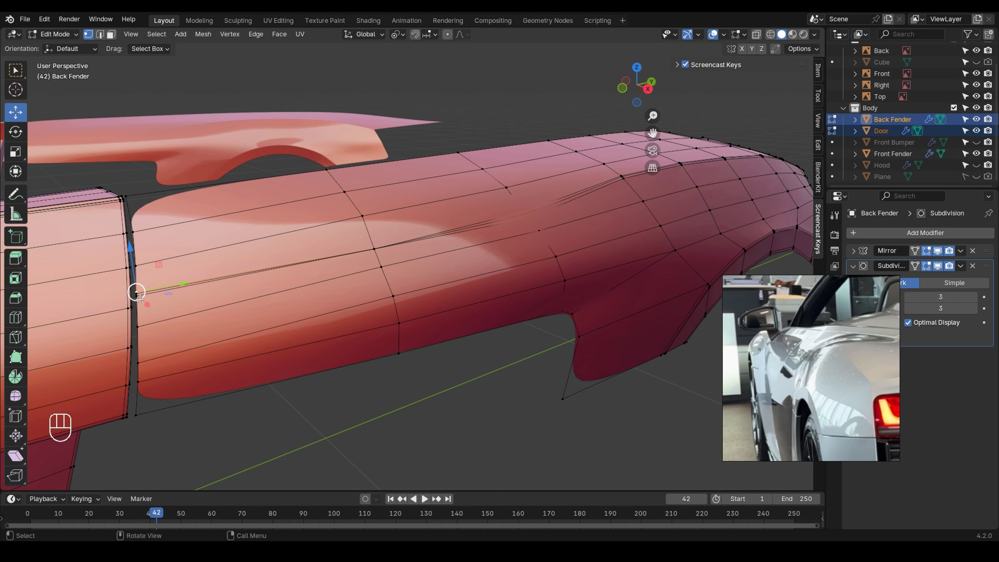
pyautogui.press('m')
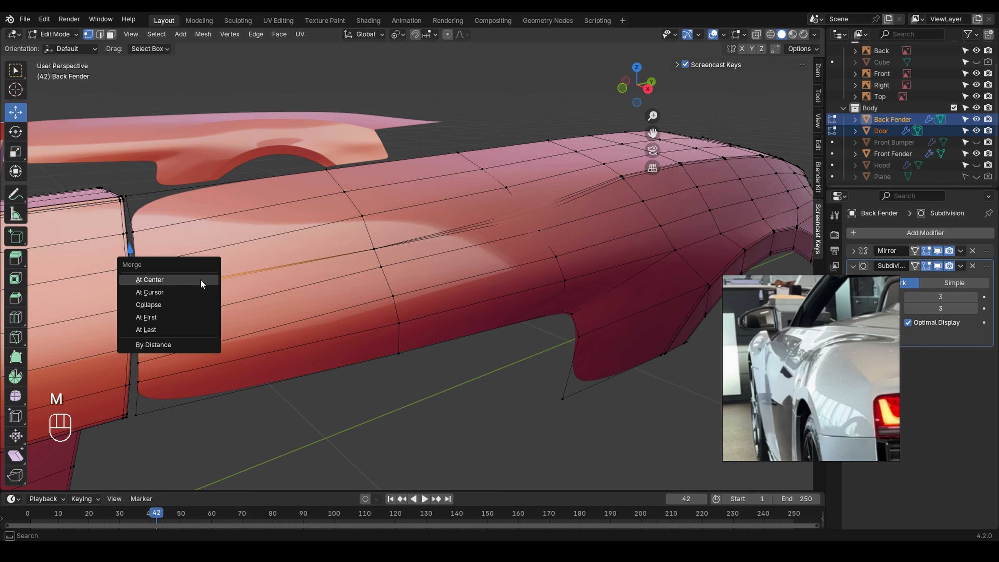
pyautogui.click(200, 279)
pyautogui.press('Tab')
pyautogui.press('Tab')
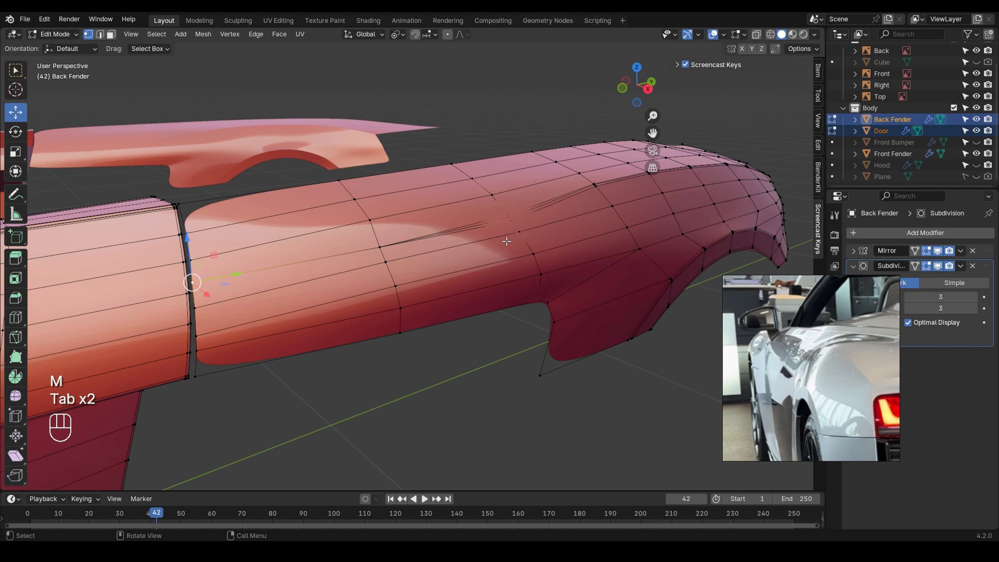
# - Undo the merges of the crease vertices at the front of the fender
pyautogui.scroll(4, 503, 216)
pyautogui.hotkey('ctrl', 'z')
pyautogui.hotkey('ctrl', 'z')
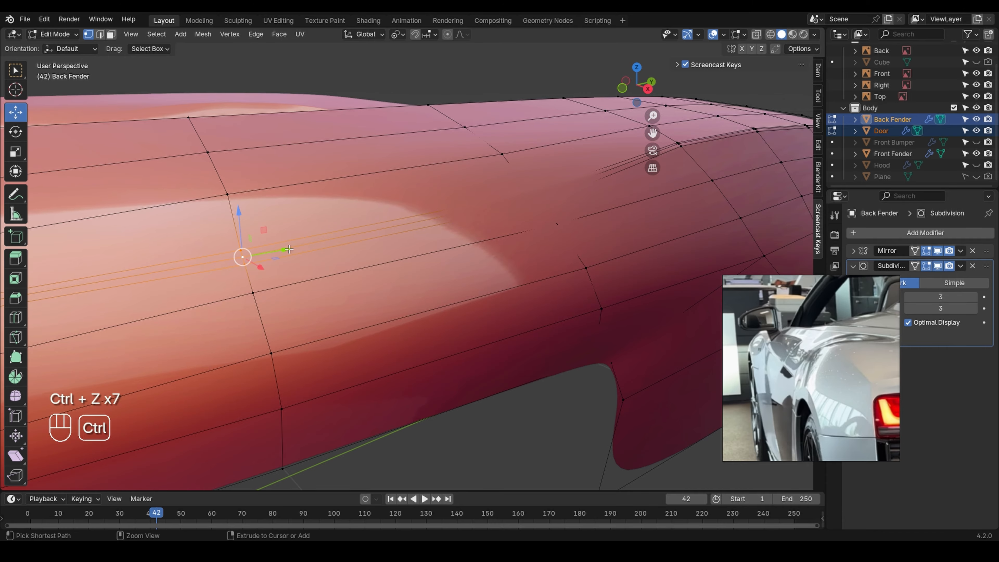
# - Try merging the crease vertices in one column near the front of the fender at their center
pyautogui.click(437, 231)
pyautogui.moveTo(443, 217); pyautogui.dragTo(408, 230, button='middle')
pyautogui.hotkey('alt', 'z')
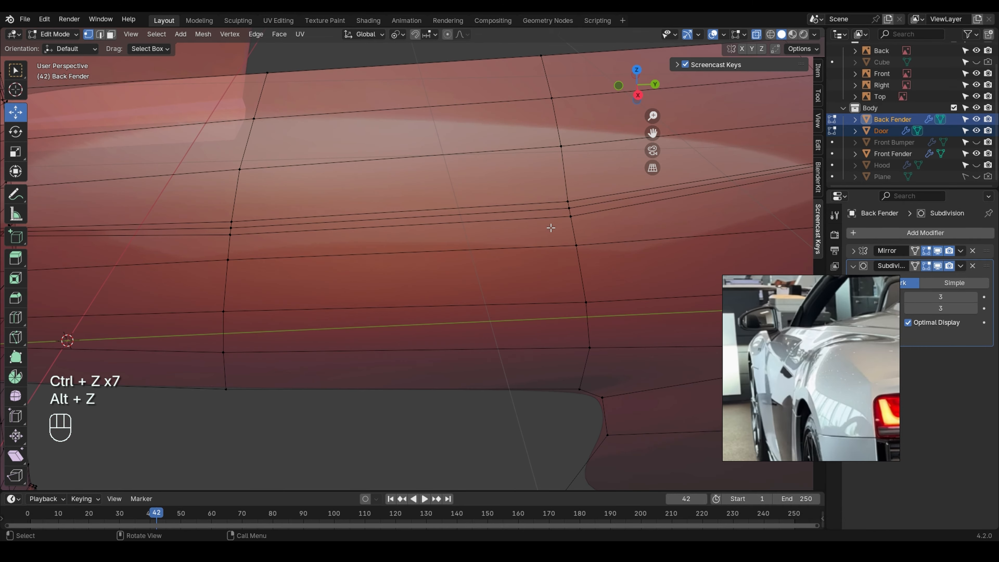
pyautogui.click(564, 202)
pyautogui.moveTo(563, 202); pyautogui.dragTo(629, 189, button='middle')
pyautogui.hotkey('alt', 'z')
pyautogui.moveTo(601, 220); pyautogui.dragTo(512, 270, button='middle')
pyautogui.press('m')
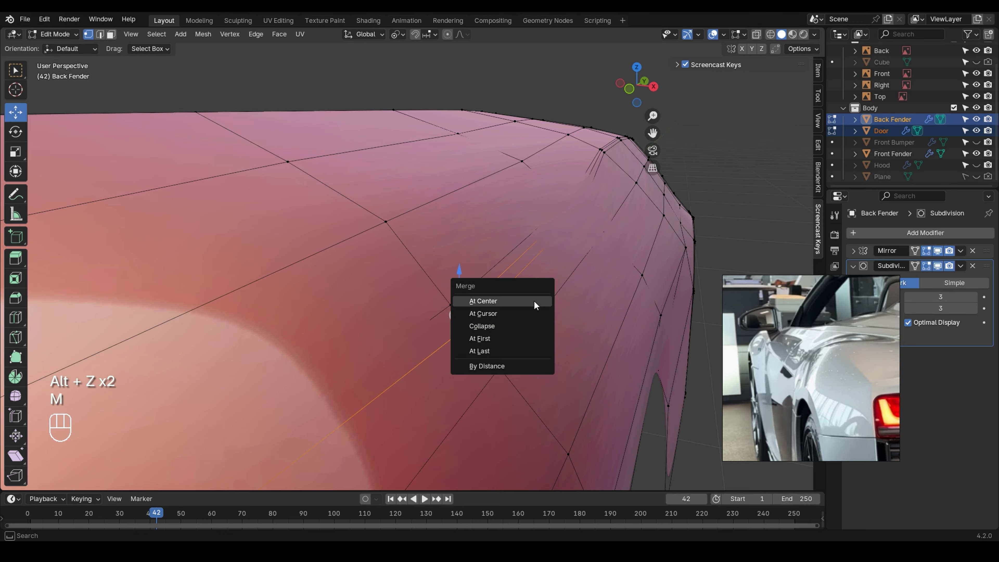
pyautogui.click(535, 301)
pyautogui.hotkey('ctrl', 'z')
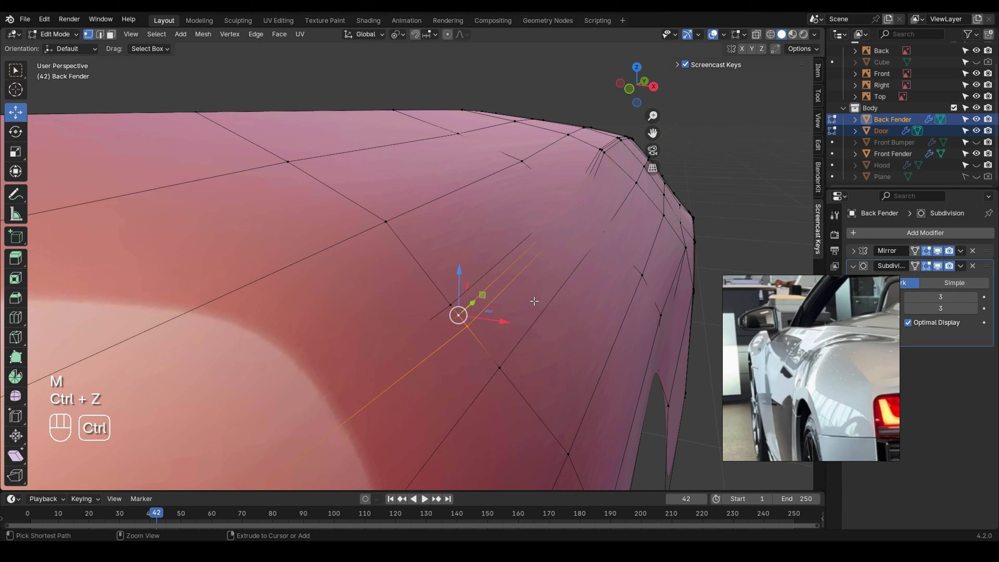
# - Examine the fender's front crease area and compare it with reference photos of the car's rear side
pyautogui.moveTo(535, 305)
pyautogui.mouseDown(button='middle')
pyautogui.moveTo(530, 290)
pyautogui.moveTo(503, 331)
pyautogui.moveTo(525, 321)
pyautogui.mouseUp(button='middle')
pyautogui.moveTo(525, 320); pyautogui.dragTo(386, 287, button='middle')
pyautogui.press('`')
pyautogui.hotkey('alt', 'z')
pyautogui.moveTo(551, 266); pyautogui.dragTo(680, 346, button='middle')
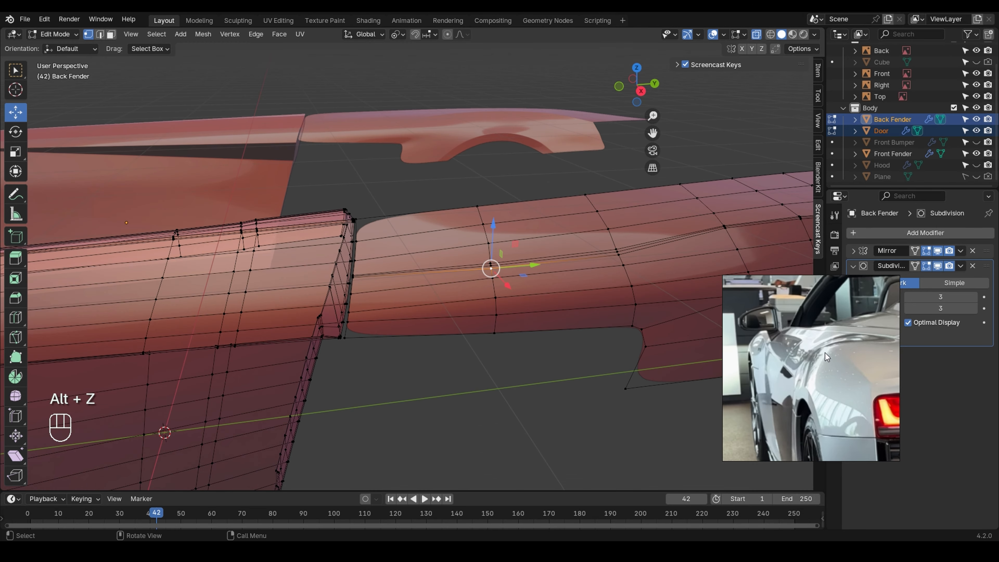
pyautogui.moveTo(825, 353); pyautogui.dragTo(836, 406, button='middle')
pyautogui.scroll(-8, 829, 359)
pyautogui.moveTo(792, 333); pyautogui.dragTo(997, 335, button='middle')
pyautogui.moveTo(740, 327); pyautogui.dragTo(829, 371, button='middle')
pyautogui.scroll(5, 752, 337)
pyautogui.scroll(2, 802, 373)
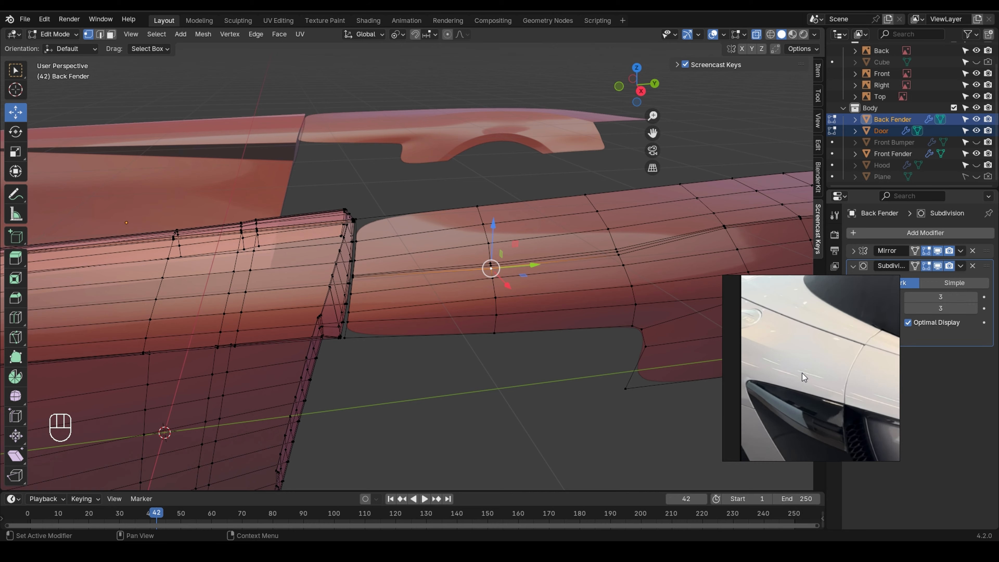
# - Connect the outer crease vertices to the rows above and below in the next column forward
pyautogui.keyDown('shift'); pyautogui.moveTo(518, 316); pyautogui.dragTo(377, 290, button='middle'); pyautogui.keyUp('shift')
pyautogui.keyDown('shift'); pyautogui.click(575, 265); pyautogui.keyUp('shift')
pyautogui.moveTo(575, 265); pyautogui.dragTo(380, 285, button='middle')
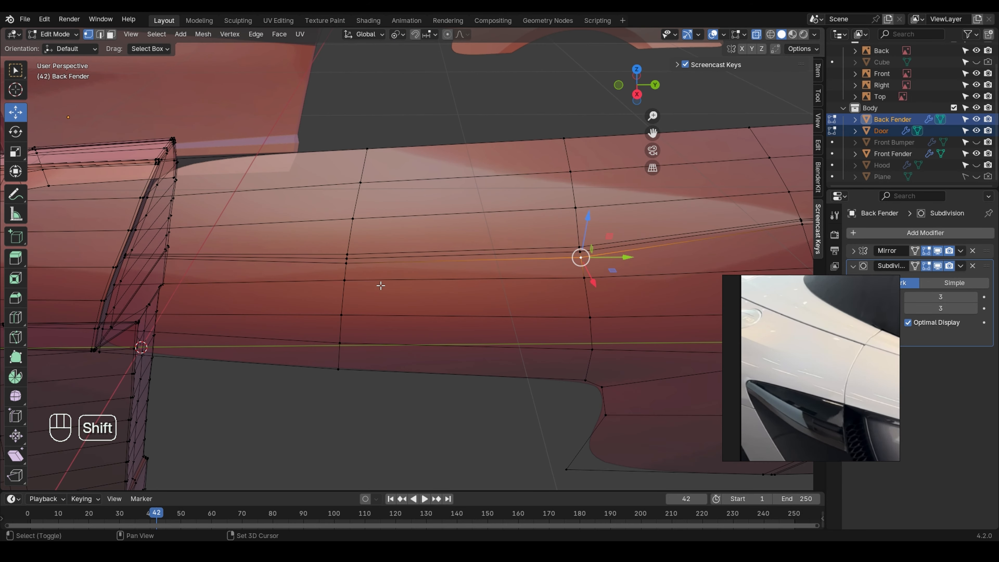
pyautogui.press('j')
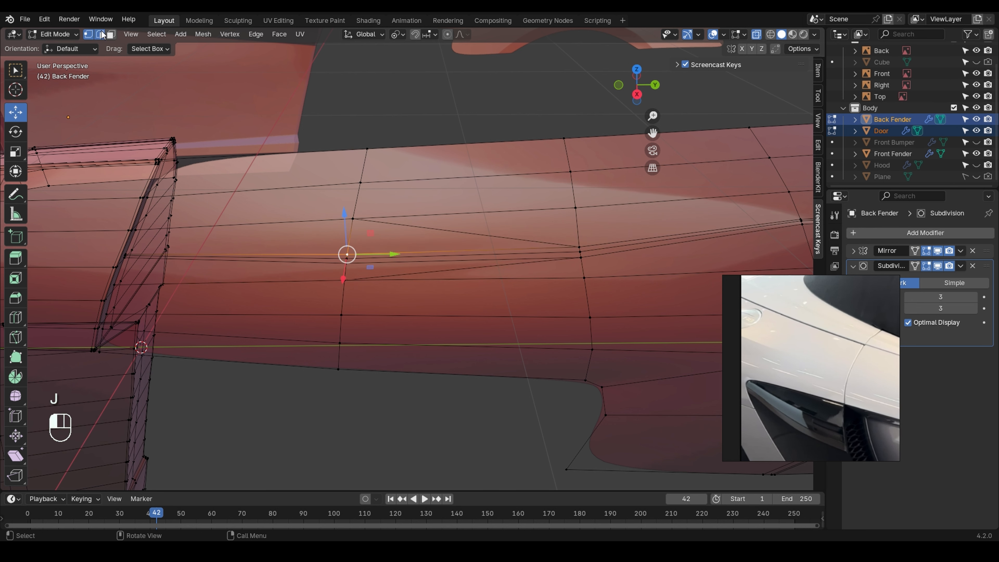
# - Dissolve the crease support edges ahead of the new diagonals and check the smoothed surface
pyautogui.press('x')
pyautogui.click(374, 250)
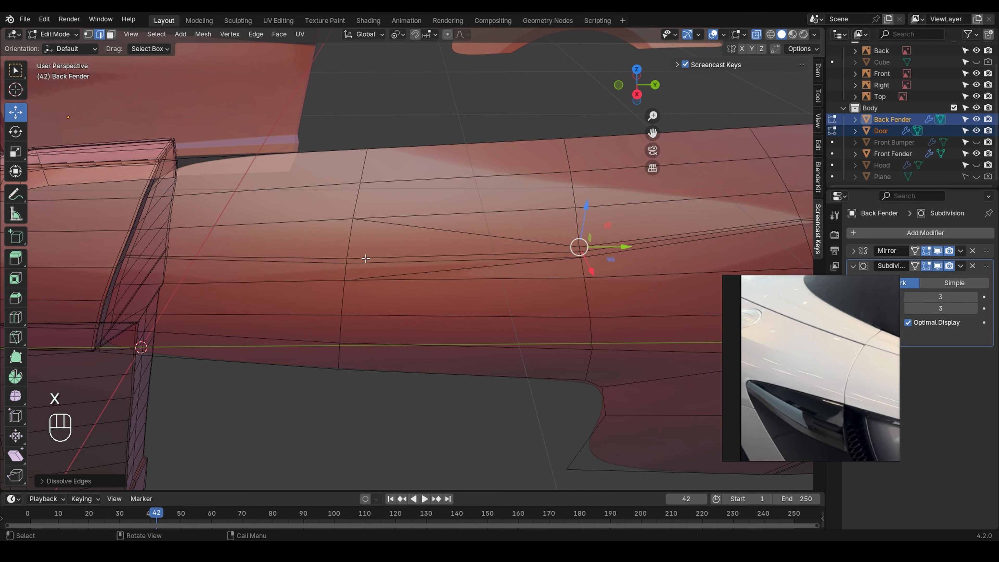
pyautogui.keyDown('alt'); pyautogui.click(358, 264); pyautogui.keyUp('alt')
pyautogui.press('x')
pyautogui.click(358, 271)
pyautogui.scroll(-3, 358, 271)
pyautogui.press('Tab')
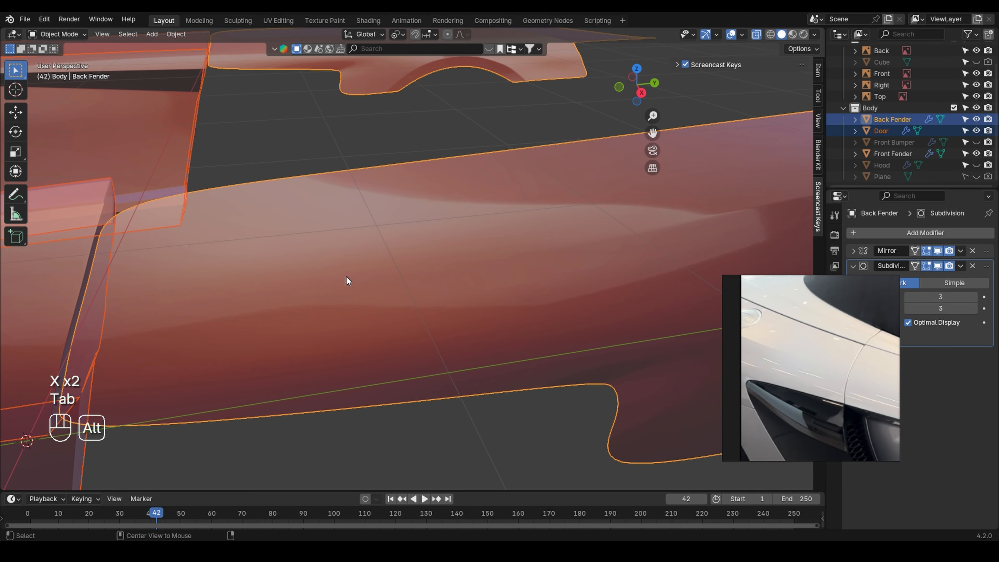
pyautogui.hotkey('alt', 'z')
pyautogui.keyDown('shift'); pyautogui.moveTo(346, 274); pyautogui.dragTo(414, 279, button='middle'); pyautogui.keyUp('shift')
pyautogui.moveTo(310, 261)
pyautogui.mouseDown(button='middle')
pyautogui.moveTo(369, 237)
pyautogui.moveTo(296, 267)
pyautogui.mouseUp(button='middle')
pyautogui.press('Tab')
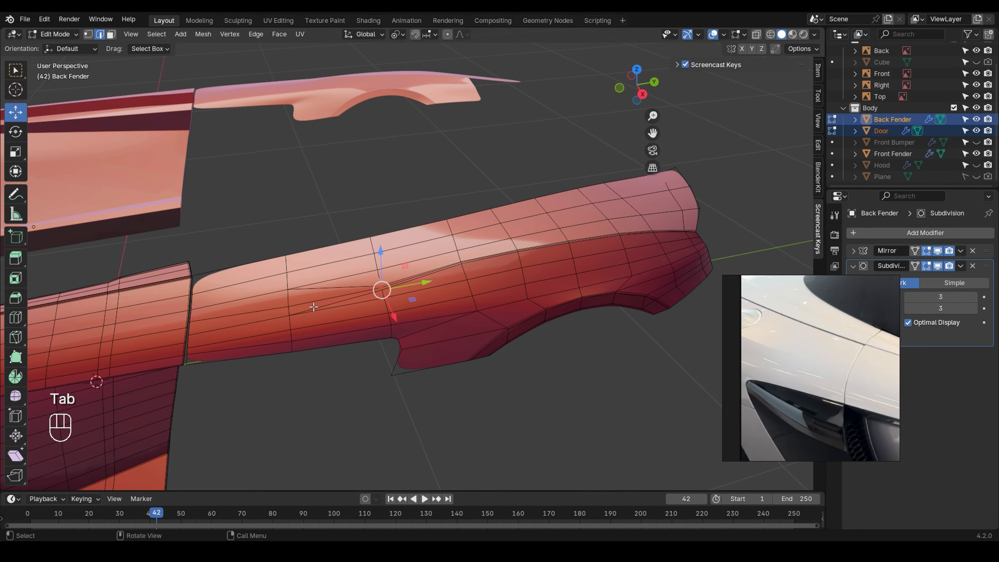
# - Add a supporting edge loop close to the fender's front edge beside the door
pyautogui.moveTo(310, 304); pyautogui.dragTo(398, 232, button='middle')
pyautogui.click(87, 37)
pyautogui.scroll(4, 316, 163)
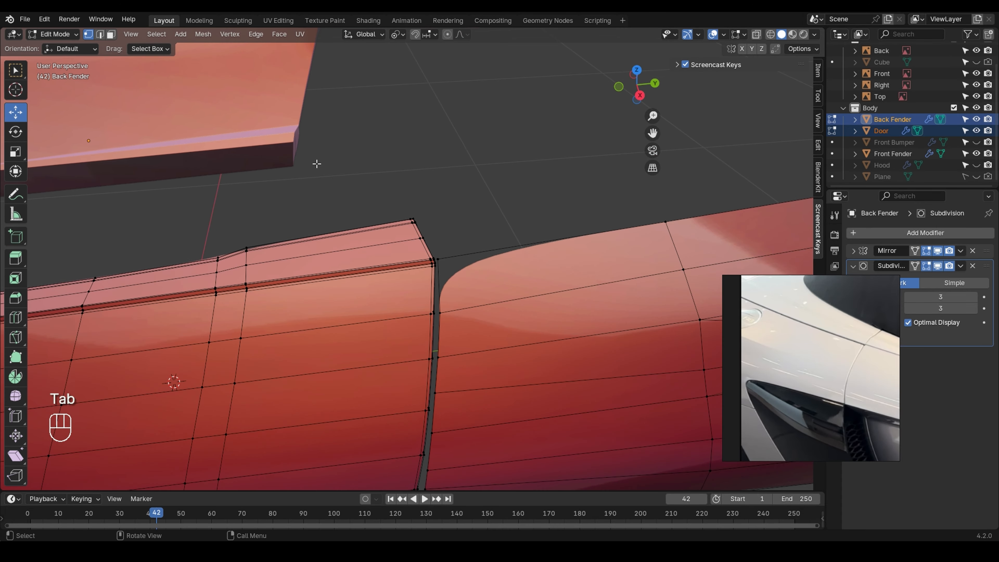
pyautogui.keyDown('shift'); pyautogui.moveTo(457, 265); pyautogui.dragTo(490, 166, button='middle'); pyautogui.keyUp('shift')
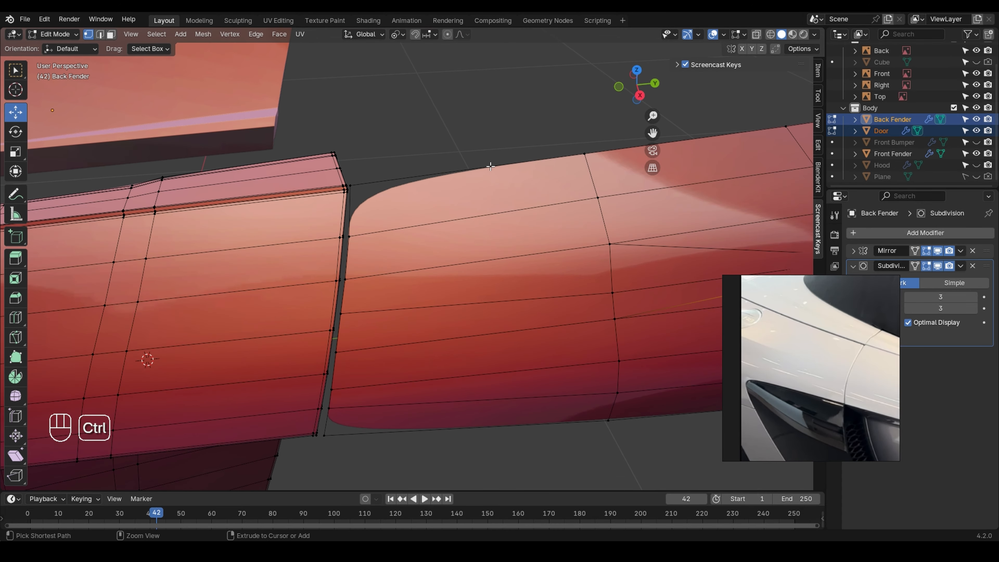
pyautogui.click(380, 200)
pyautogui.keyDown('shift'); pyautogui.moveTo(380, 200); pyautogui.dragTo(236, 173, button='middle'); pyautogui.keyUp('shift')
pyautogui.scroll(-5, 295, 179)
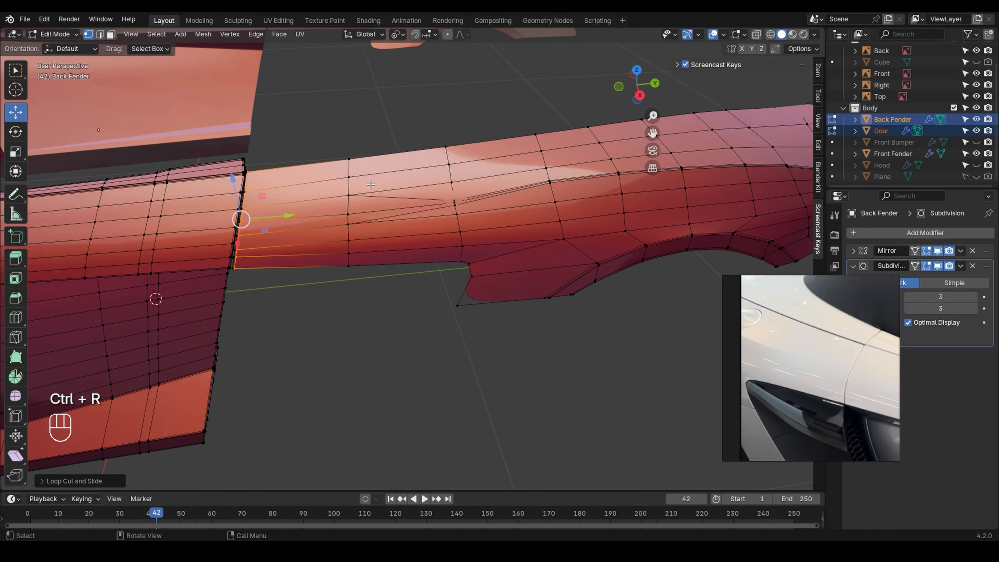
# - Add supporting edge loops close to the fender's rear edge and its upper inner edge
pyautogui.keyDown('shift'); pyautogui.moveTo(541, 269); pyautogui.dragTo(450, 280, button='middle'); pyautogui.keyUp('shift')
pyautogui.scroll(3, 557, 217)
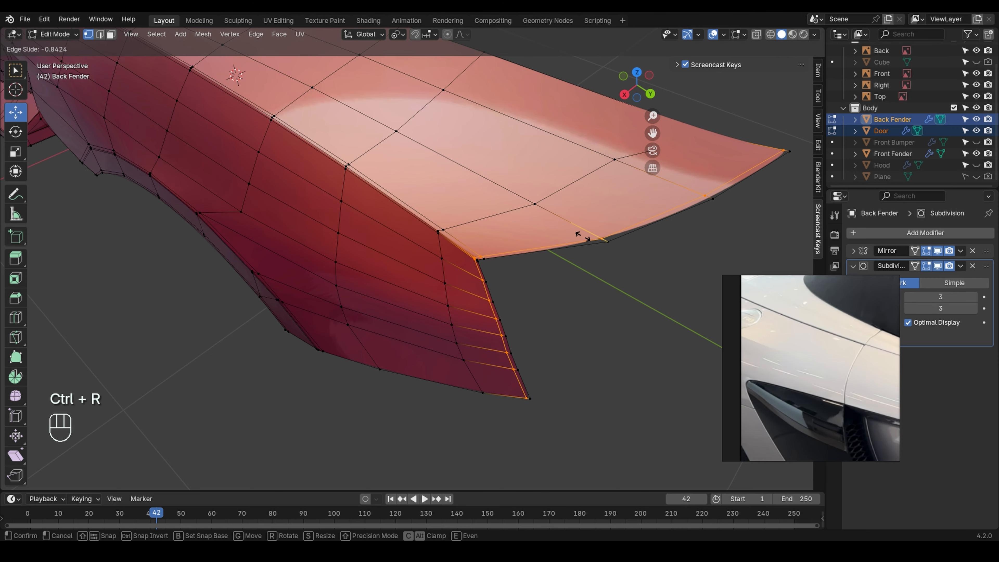
pyautogui.keyDown('shift'); pyautogui.moveTo(692, 176); pyautogui.dragTo(608, 265, button='middle'); pyautogui.keyUp('shift')
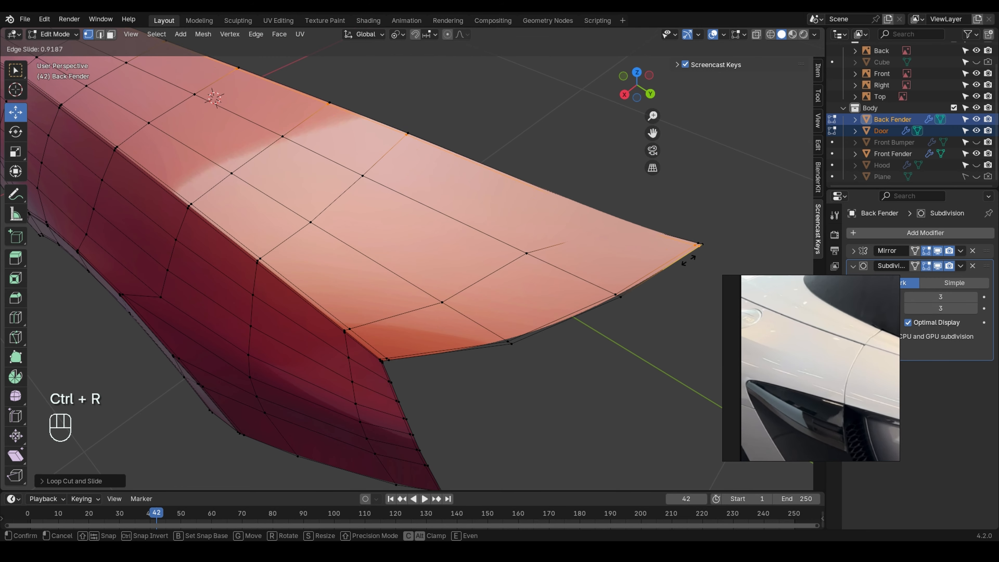
pyautogui.scroll(-3, 666, 257)
# - Add a supporting edge loop in side view along the fender's lower front edge and around the corner behind the door
pyautogui.press('`')
pyautogui.keyDown('shift'); pyautogui.moveTo(220, 165); pyautogui.dragTo(468, 238, button='middle'); pyautogui.keyUp('shift')
pyautogui.scroll(4, 368, 218)
pyautogui.hotkey('ctrl', 'r')
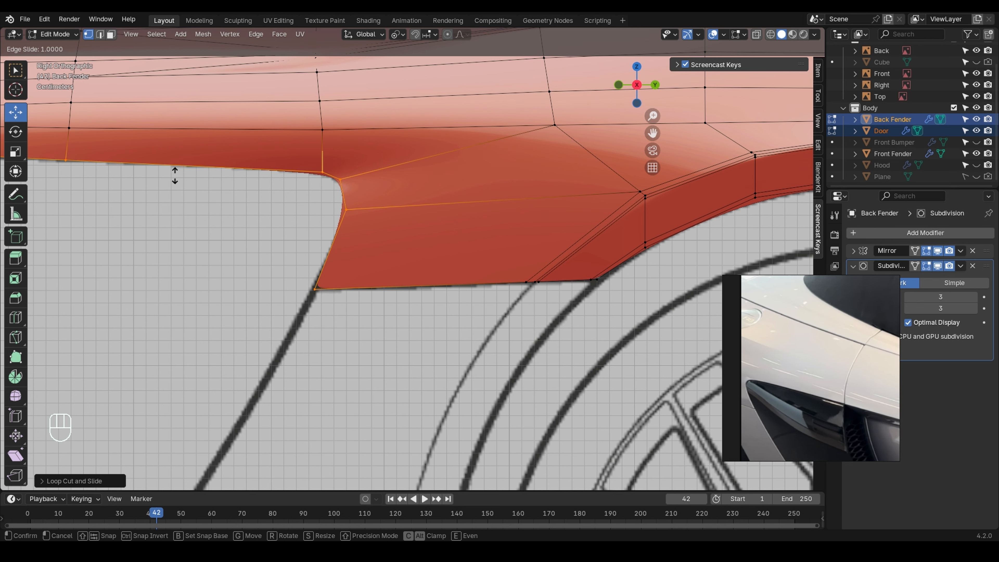
pyautogui.click(206, 175)
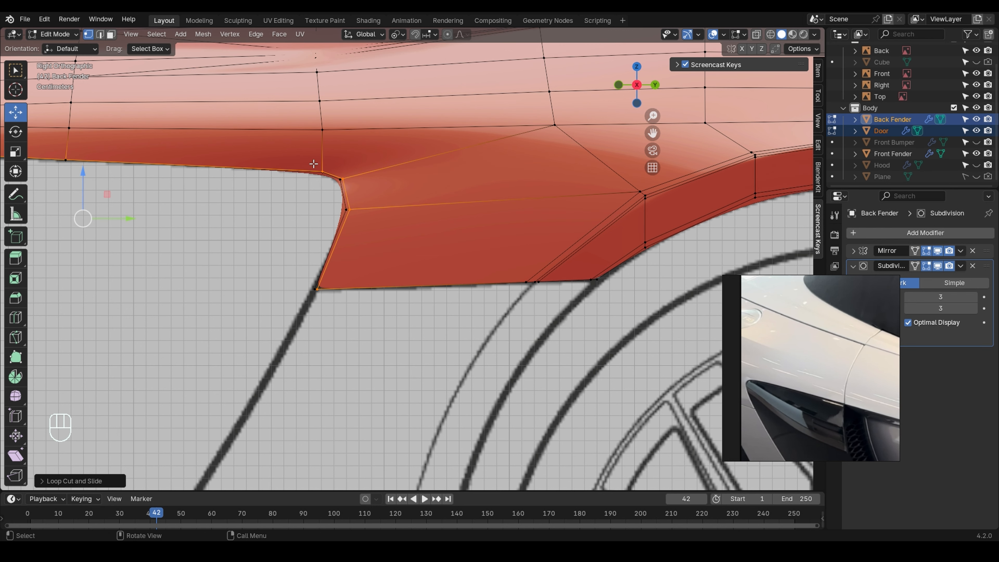
# - Slide the front section of the lower support loop slightly up, away from the fender's bottom edge
pyautogui.keyDown('ctrl'); pyautogui.moveTo(315, 163); pyautogui.dragTo(360, 177, button='middle'); pyautogui.keyUp('ctrl')
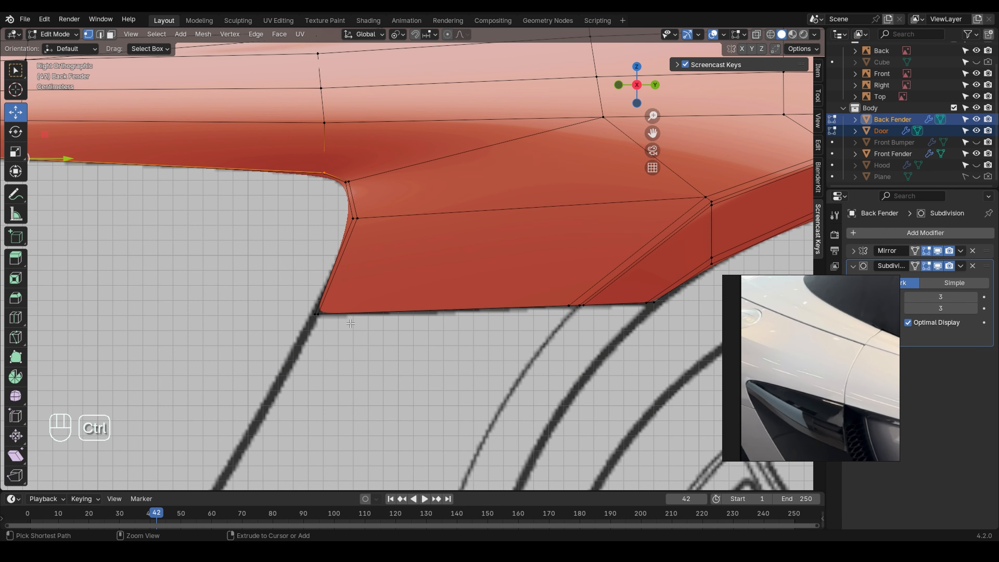
pyautogui.press('g')
pyautogui.press('g')
pyautogui.click(309, 199)
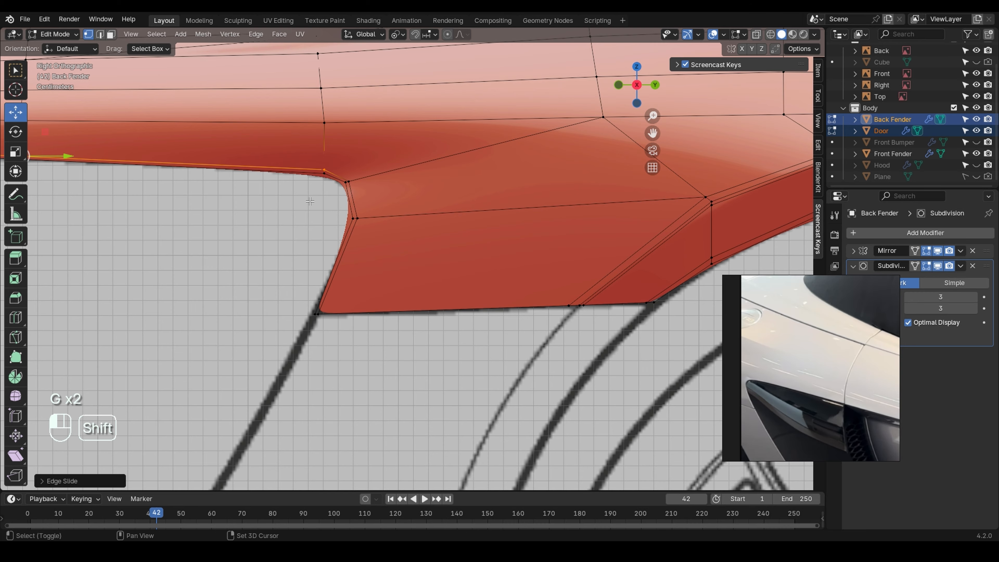
# - Add a supporting edge loop along the bottom edge of the fender section ahead of the wheel arch
pyautogui.scroll(-2, 313, 199)
pyautogui.hotkey('ctrl', 'r')
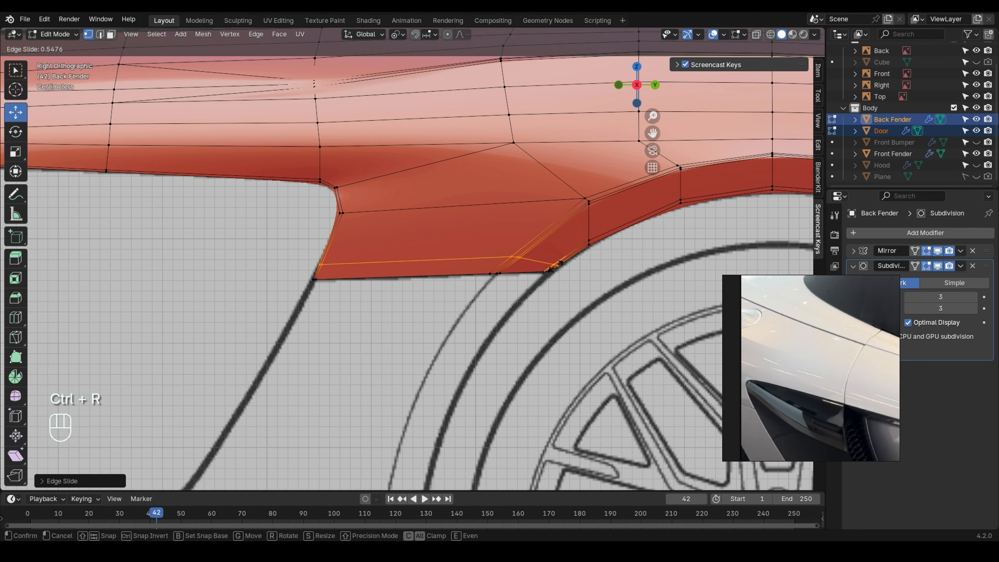
pyautogui.click(550, 277)
pyautogui.scroll(-2, 477, 239)
pyautogui.click(488, 261)
# - Inspect the smoothed fender and compare its side and wheel arch shape with the reference photos
pyautogui.moveTo(492, 261); pyautogui.dragTo(562, 252, button='middle')
pyautogui.press('Tab')
pyautogui.scroll(-1, 335, 241)
pyautogui.moveTo(335, 241); pyautogui.dragTo(338, 232, button='middle')
pyautogui.scroll(-6, 820, 379)
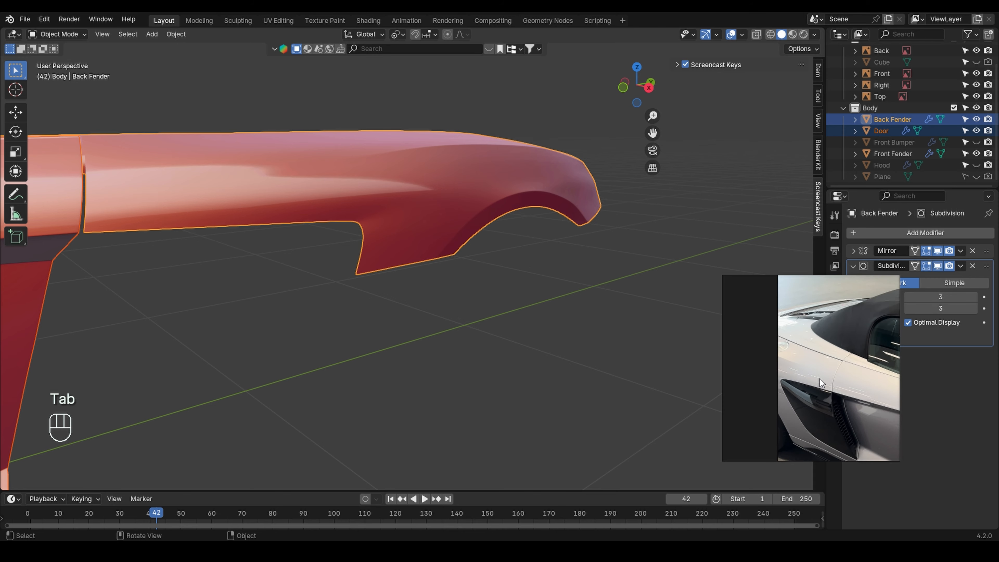
pyautogui.scroll(5, 818, 361)
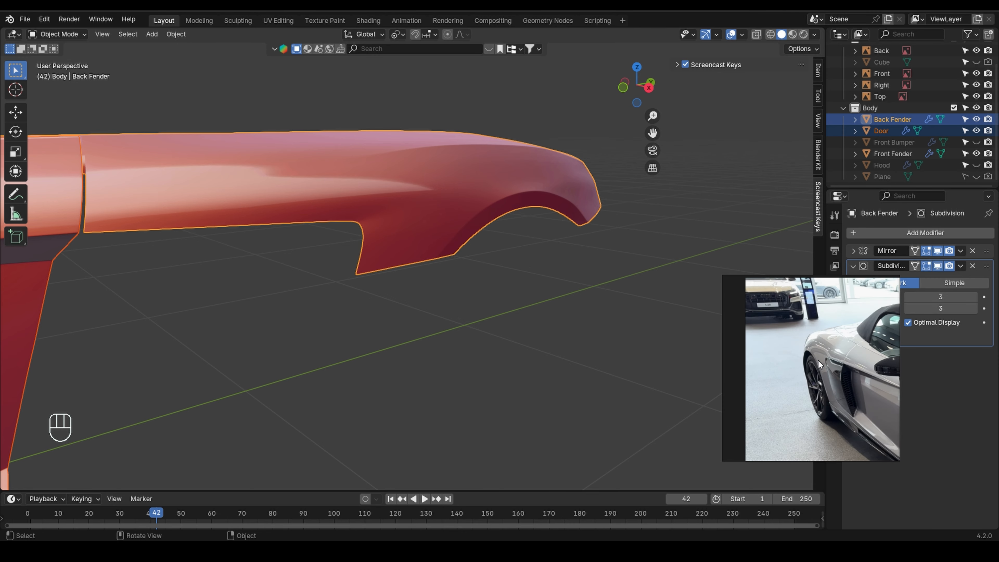
pyautogui.scroll(1, 816, 376)
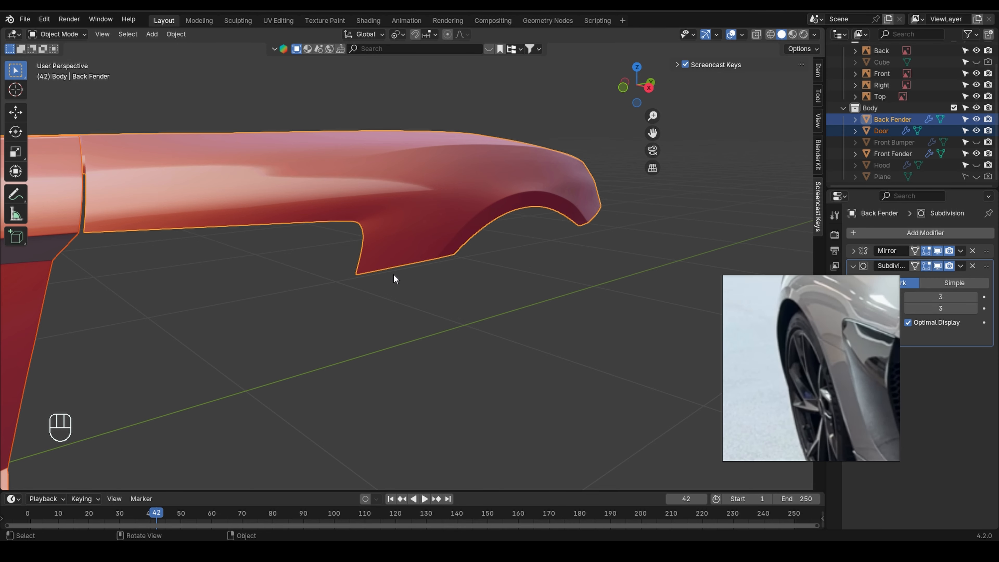
pyautogui.moveTo(394, 277); pyautogui.dragTo(396, 273, button='middle')
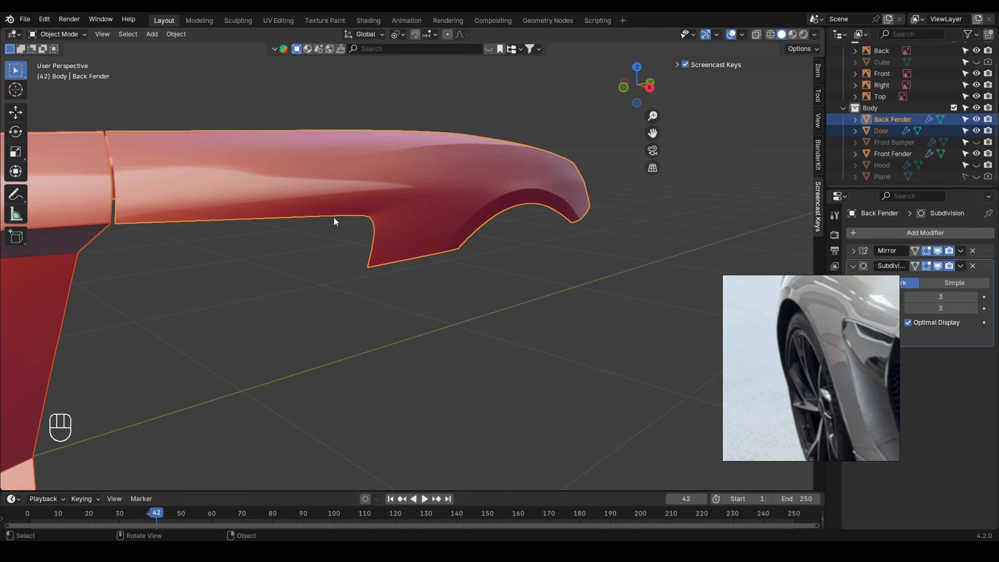
pyautogui.moveTo(378, 215); pyautogui.dragTo(512, 294, button='middle')
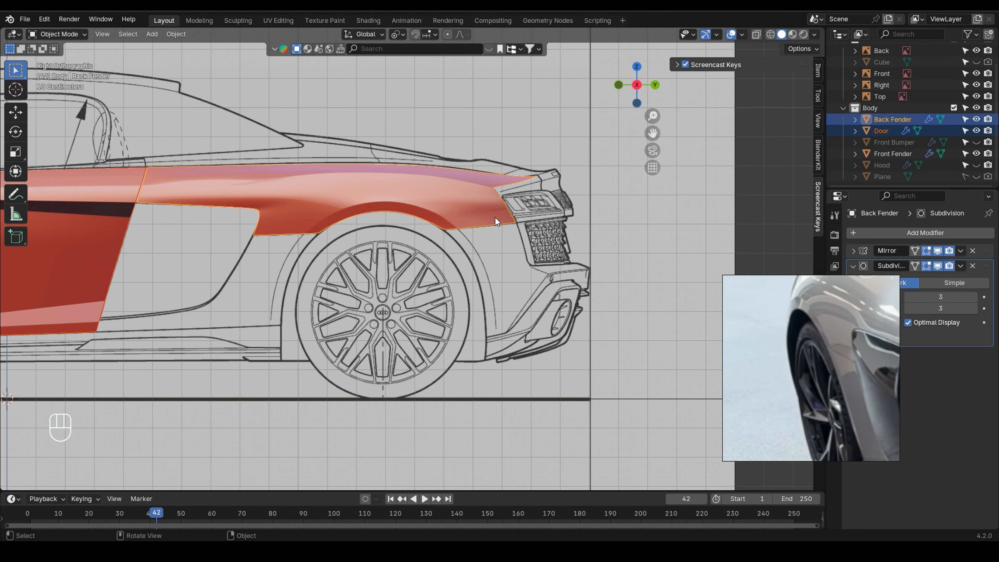
# - Compare the fender's rear profile with the blueprints in side and back views
pyautogui.keyDown('shift'); pyautogui.moveTo(465, 245); pyautogui.dragTo(454, 262, button='middle'); pyautogui.keyUp('shift')
pyautogui.press('`')
pyautogui.click(492, 227)
pyautogui.scroll(1, 338, 253)
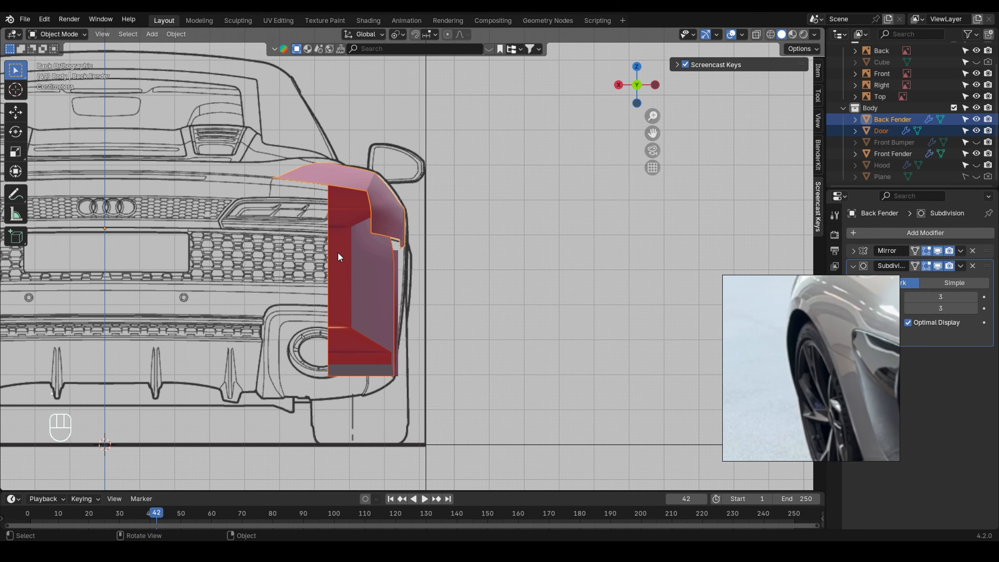
pyautogui.keyDown('shift'); pyautogui.moveTo(422, 187); pyautogui.dragTo(725, 193, button='middle'); pyautogui.keyUp('shift')
pyautogui.keyDown('shift'); pyautogui.moveTo(126, 217); pyautogui.dragTo(278, 226, button='middle'); pyautogui.keyUp('shift')
pyautogui.scroll(6, 278, 226)
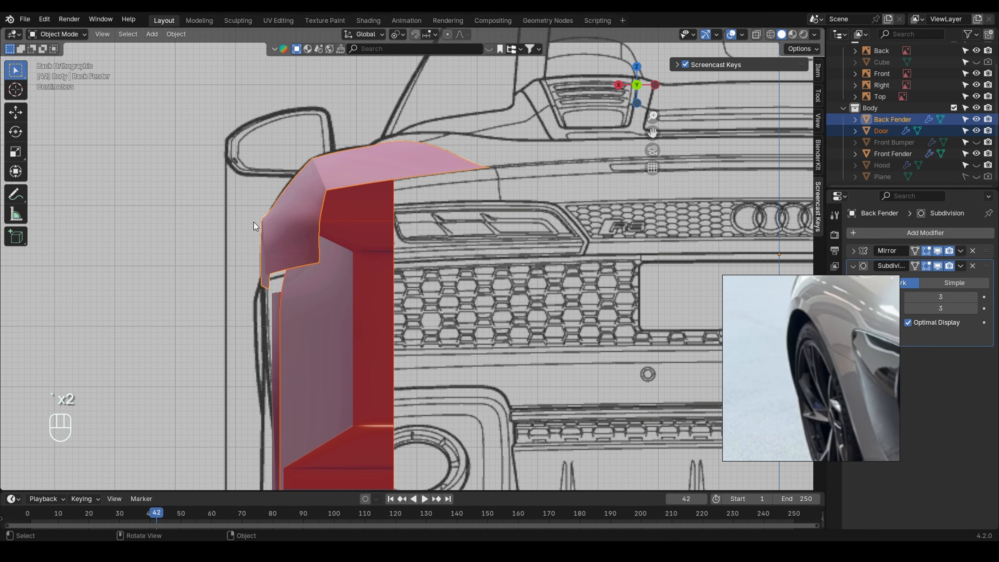
pyautogui.press('Tab')
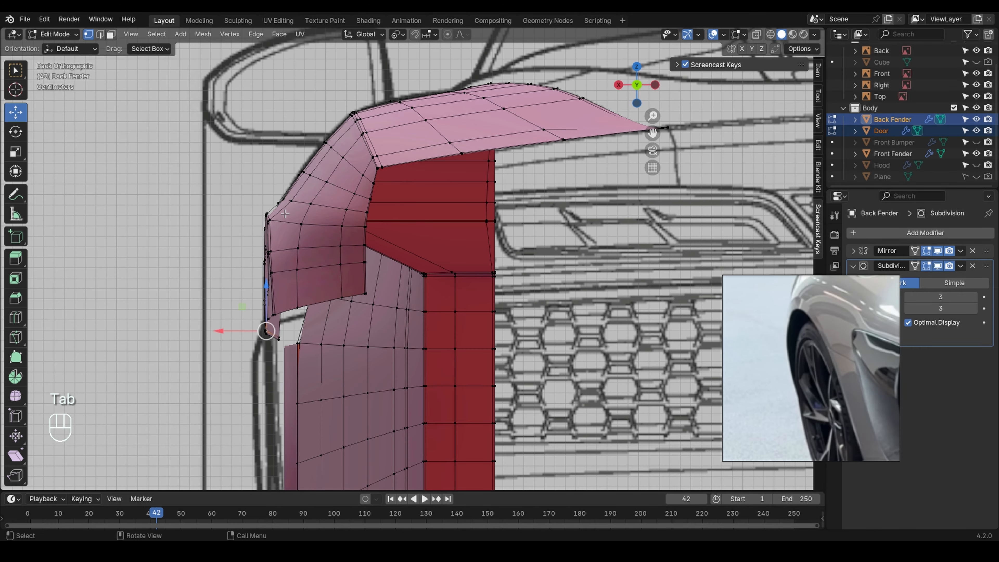
# - Nudge the vertices at the outermost part of the wheel arch lip to even out its curve
pyautogui.moveTo(306, 205); pyautogui.dragTo(418, 144, button='middle')
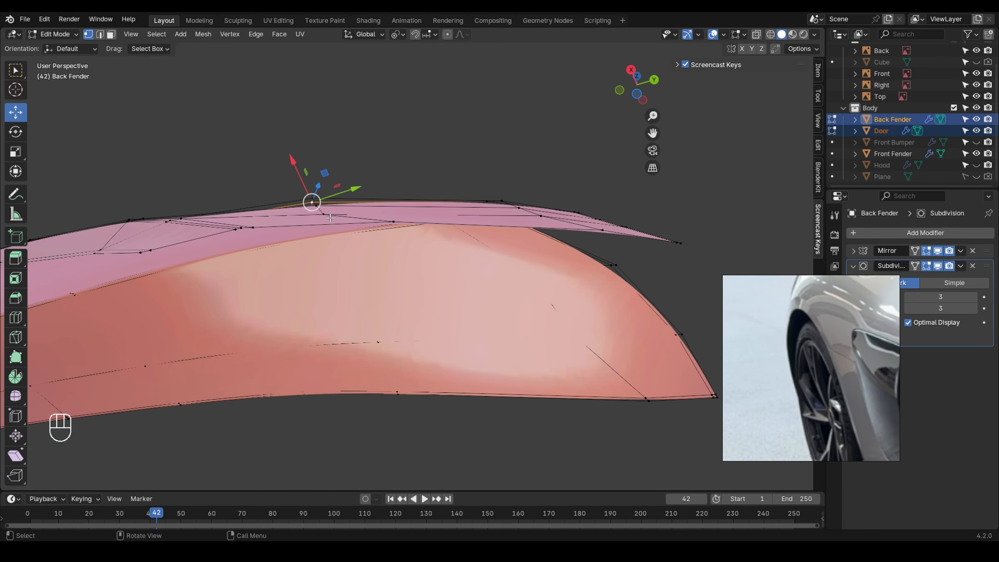
pyautogui.moveTo(330, 217); pyautogui.dragTo(357, 219, button='middle')
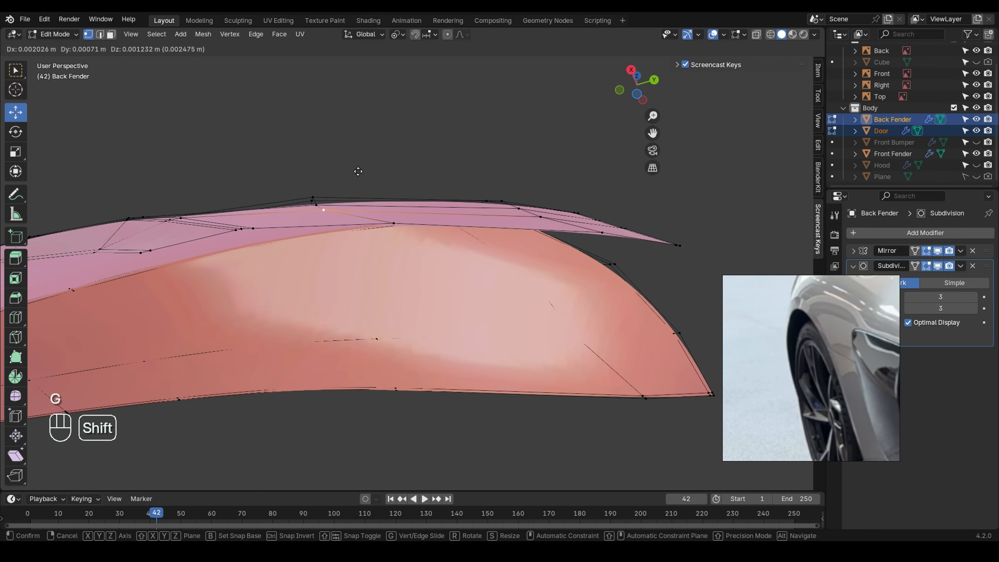
pyautogui.moveTo(360, 160); pyautogui.dragTo(442, 200, button='middle')
pyautogui.press('g')
pyautogui.click(385, 150)
pyautogui.click(268, 85)
# - Compare the smoothed rear end of the fender and its mesh with the side blueprint
pyautogui.press('Tab')
pyautogui.press('`')
pyautogui.keyDown('shift'); pyautogui.moveTo(568, 182); pyautogui.dragTo(571, 453, button='middle'); pyautogui.keyUp('shift')
pyautogui.keyDown('shift'); pyautogui.moveTo(490, 281); pyautogui.dragTo(527, 334, button='middle'); pyautogui.keyUp('shift')
pyautogui.scroll(-3, 464, 248)
pyautogui.press('Tab')
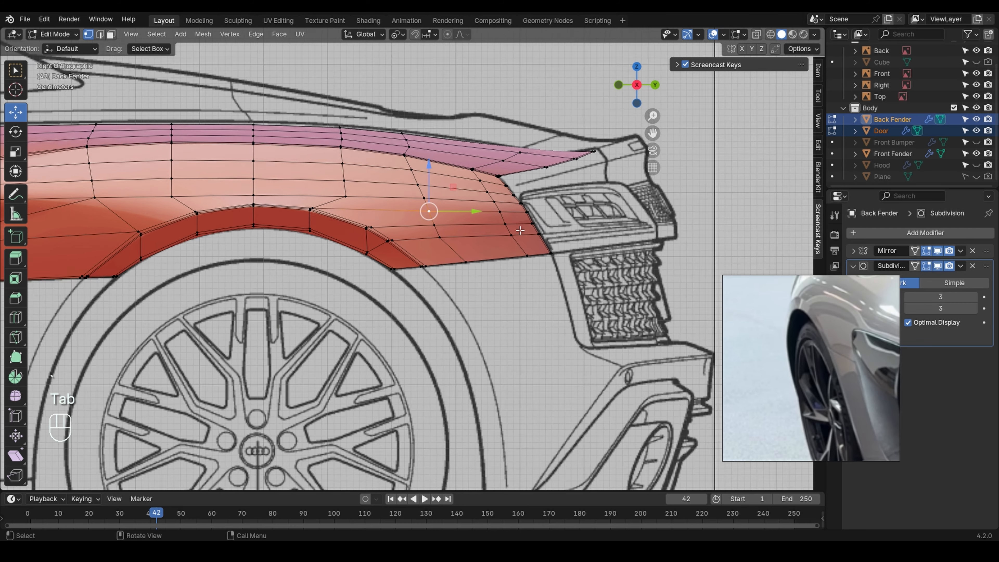
pyautogui.scroll(4, 452, 236)
pyautogui.press('Tab')
pyautogui.scroll(-3, 474, 236)
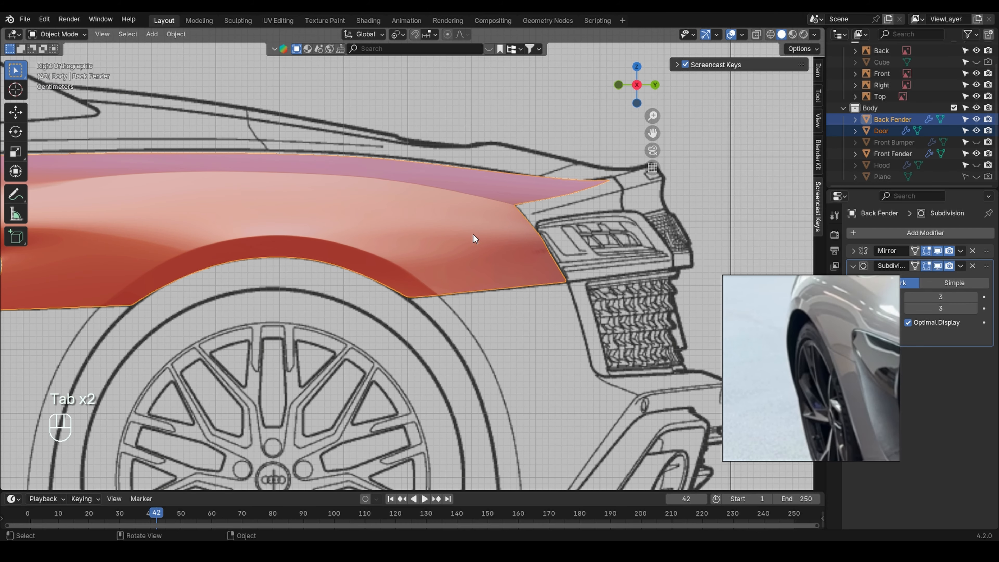
# - Select the edge loop running above the wheel arch and inspect its flow toward the rear edge
pyautogui.press('Tab')
pyautogui.moveTo(474, 236); pyautogui.dragTo(383, 250, button='middle')
pyautogui.scroll(5, 384, 250)
pyautogui.moveTo(494, 231); pyautogui.dragTo(380, 256, button='middle')
pyautogui.scroll(-5, 458, 228)
pyautogui.keyDown('alt'); pyautogui.click(363, 234); pyautogui.keyUp('alt')
pyautogui.scroll(-1, 364, 234)
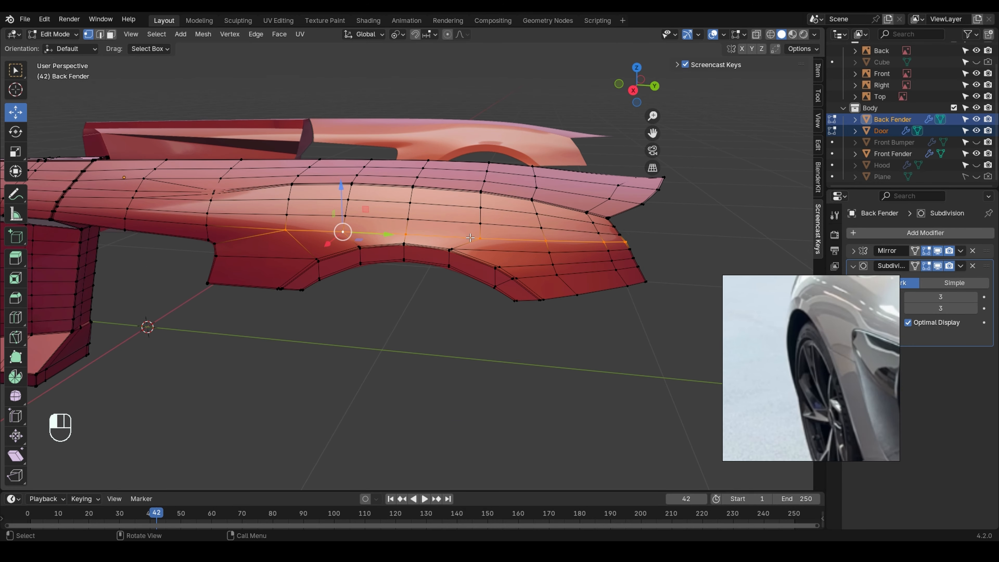
# - Examine the smoothed surface behind the wheel arch in side view, alternating with its mesh
pyautogui.scroll(-1, 405, 231)
pyautogui.press('`')
pyautogui.click(560, 251)
pyautogui.press('Tab')
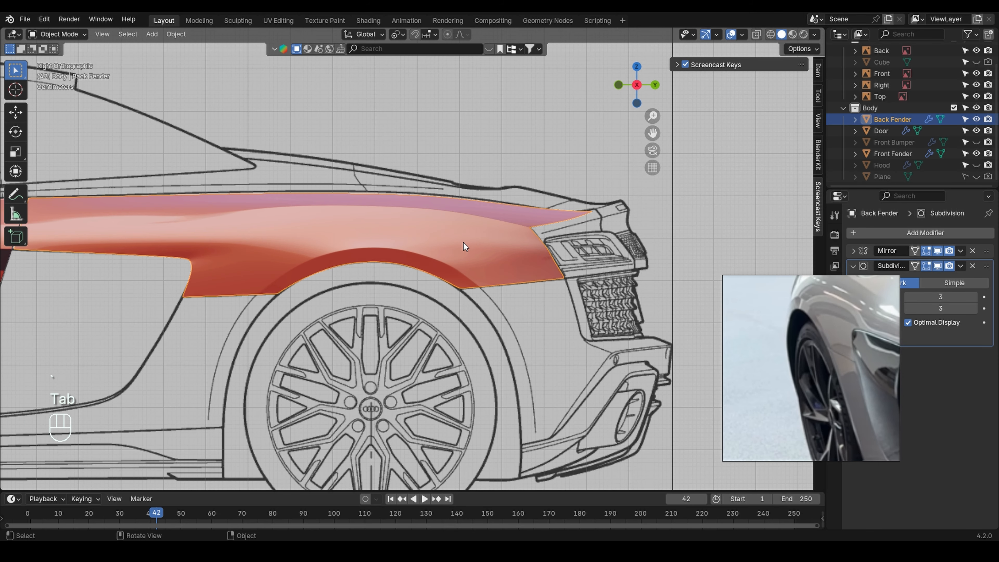
pyautogui.press('Tab')
pyautogui.scroll(5, 432, 252)
pyautogui.press('Tab')
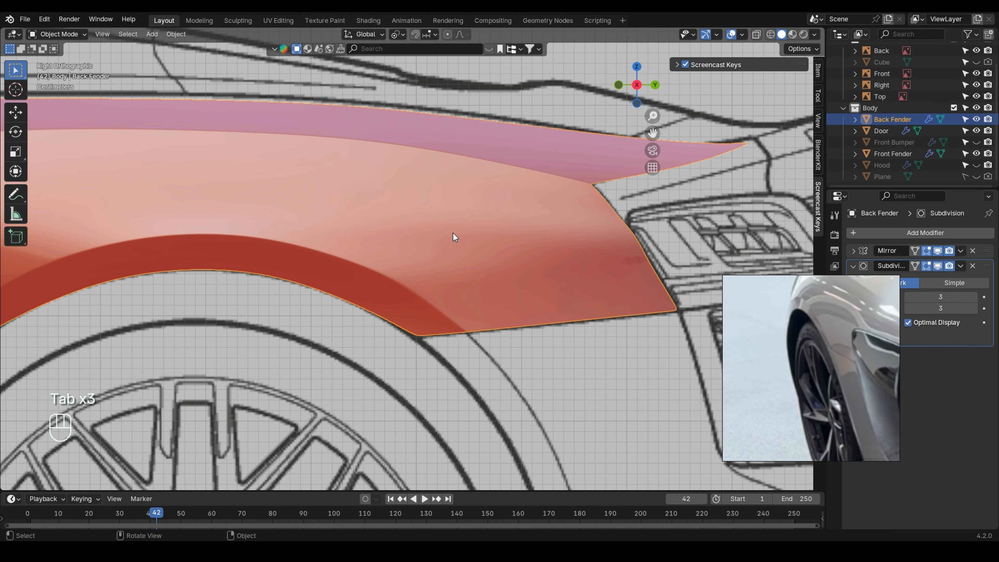
# - Try dissolving the selected edges above the wheel arch, check the smoothed surface, and undo the dissolve
pyautogui.press('Tab')
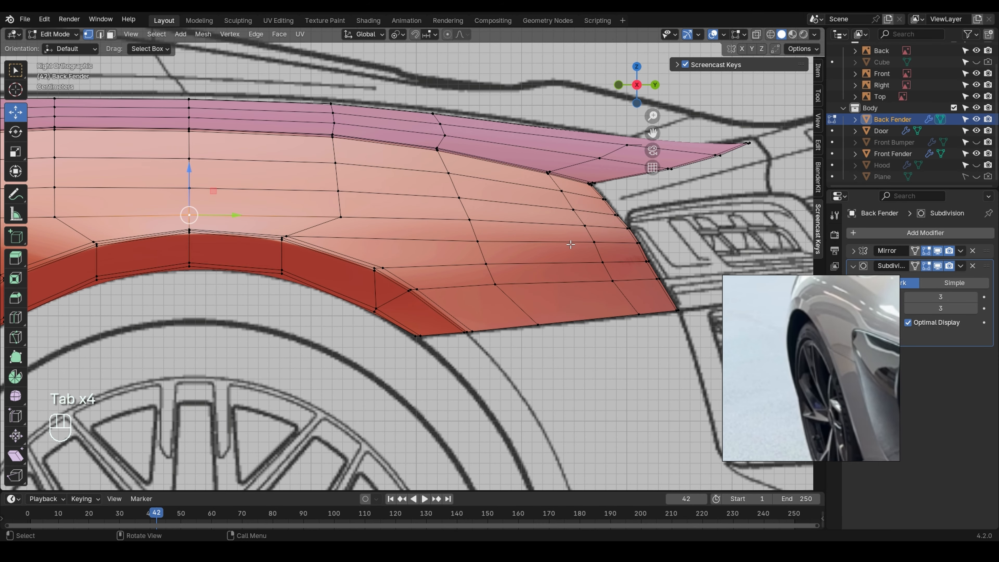
pyautogui.press('x')
pyautogui.click(554, 244)
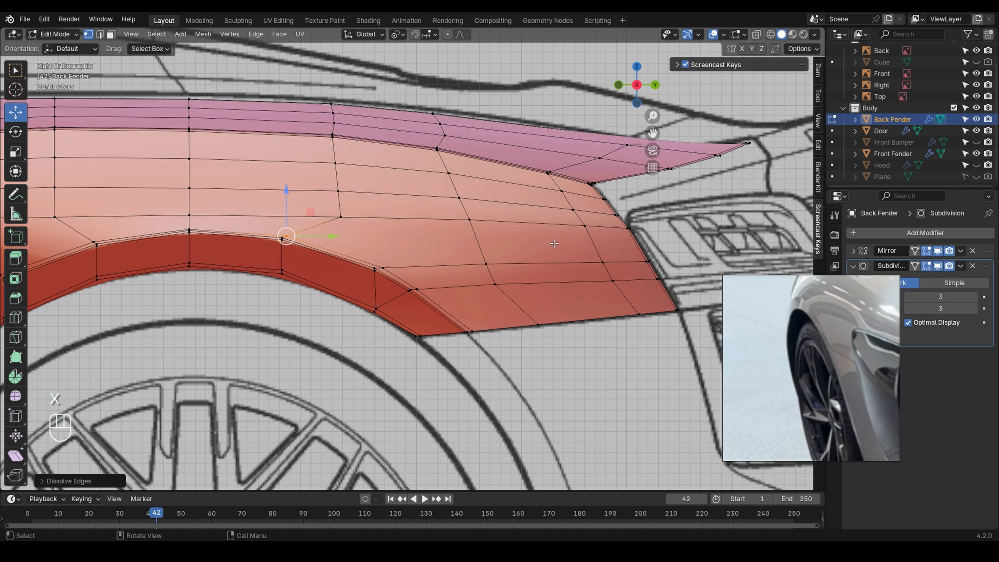
pyautogui.press('Tab')
pyautogui.scroll(-2, 295, 230)
pyautogui.hotkey('ctrl', 'z')
pyautogui.hotkey('ctrl', 'z')
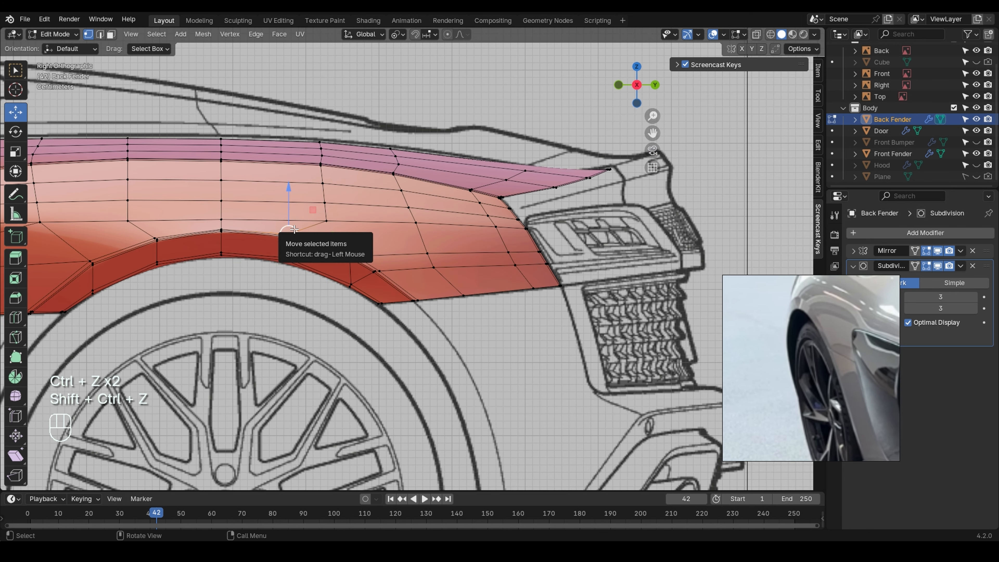
# - Try sliding the edge row between the wheel arch and the rear border slightly upward, then undo the slide
pyautogui.moveTo(416, 240); pyautogui.dragTo(458, 259, button='middle')
pyautogui.press('`')
pyautogui.scroll(2, 458, 252)
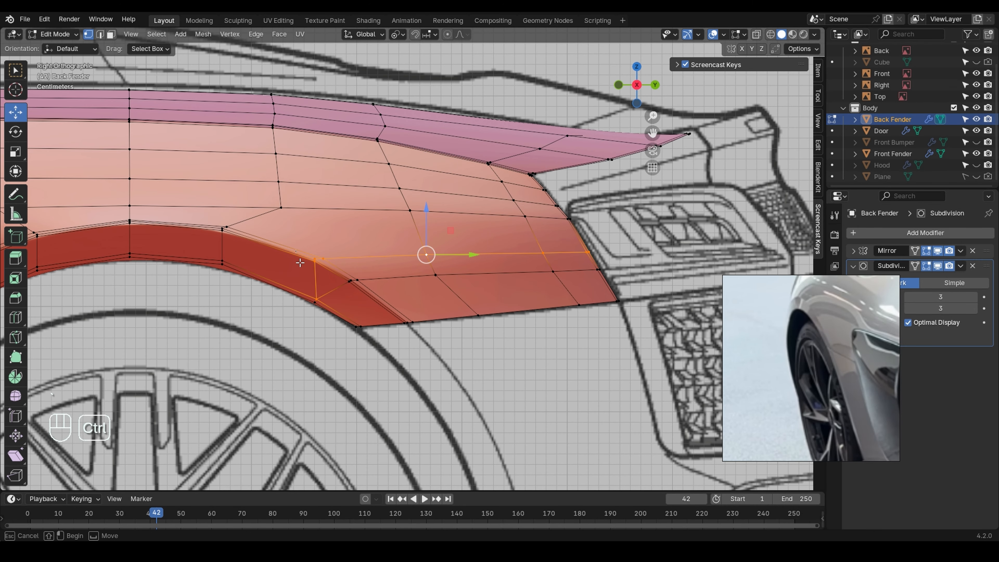
pyautogui.press('g')
pyautogui.press('g')
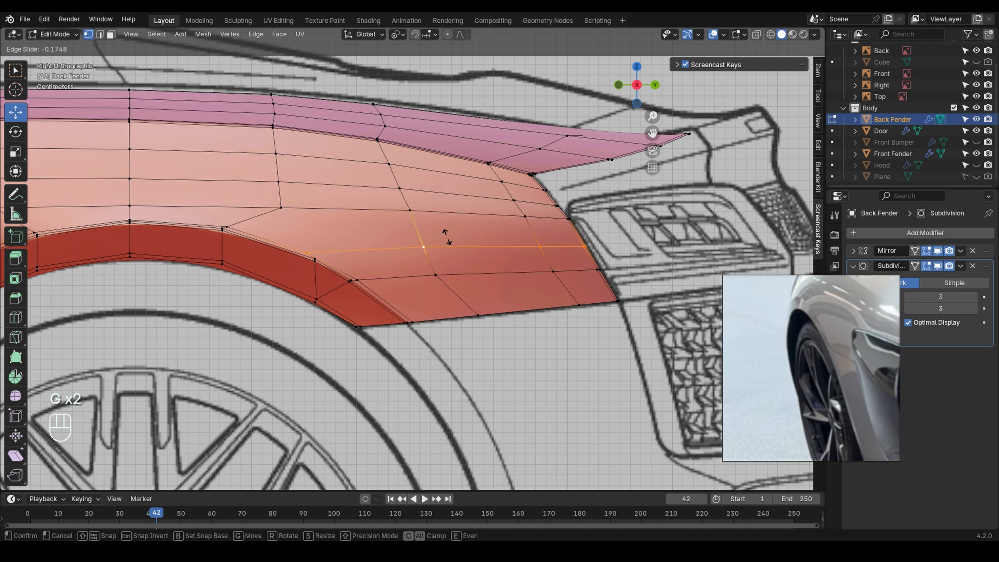
pyautogui.click(447, 237)
pyautogui.hotkey('ctrl', 'z')
pyautogui.scroll(-1, 513, 240)
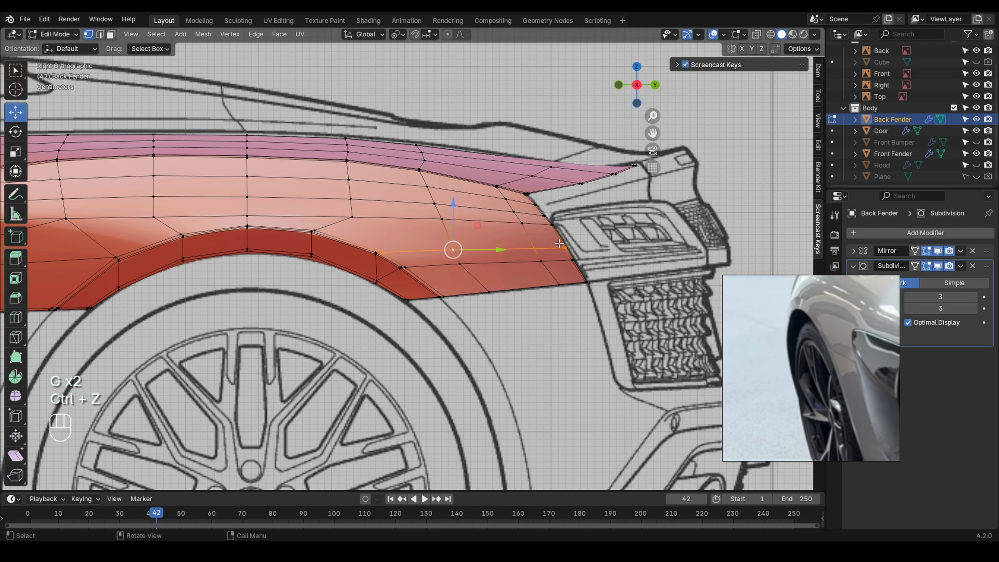
# - Slide the edge row between the wheel arch and the rear border upward with a factor of about -0.34
pyautogui.press('g')
pyautogui.press('g')
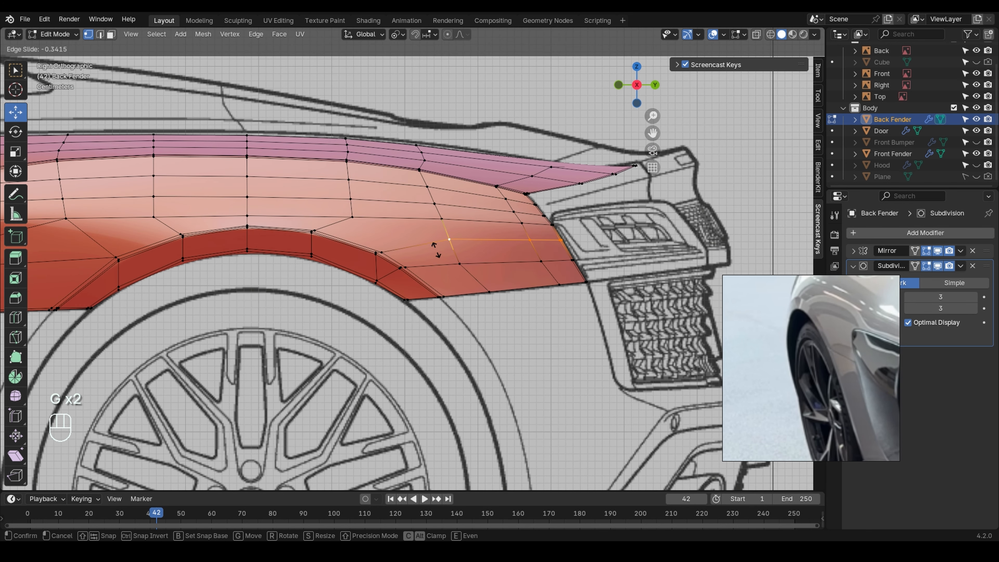
pyautogui.click(435, 249)
pyautogui.scroll(-1, 446, 236)
pyautogui.scroll(-1, 401, 248)
pyautogui.press('Tab')
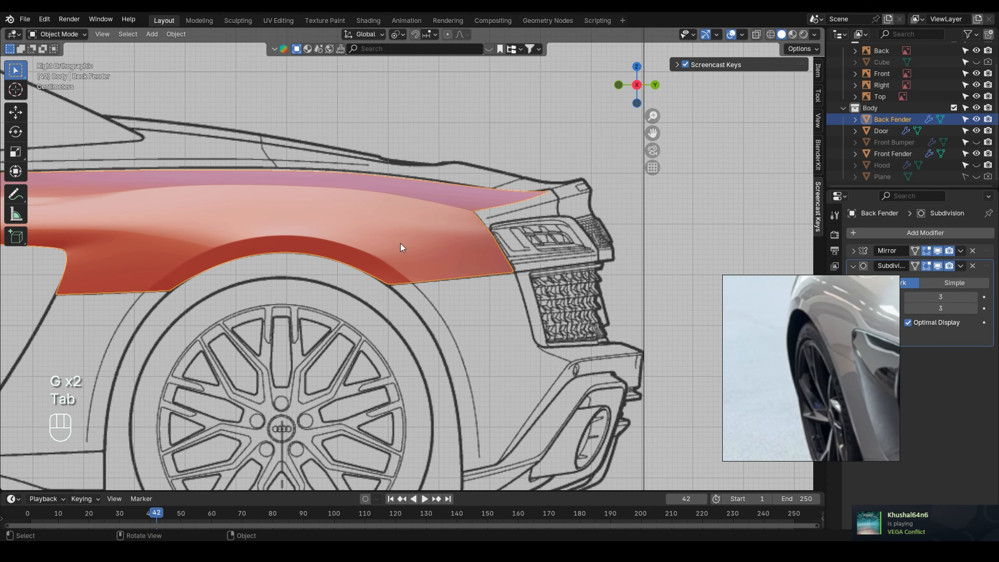
pyautogui.scroll(1, 401, 247)
# - Examine the smoothed rear end of the fender against the top blueprint and in perspective
pyautogui.press('`')
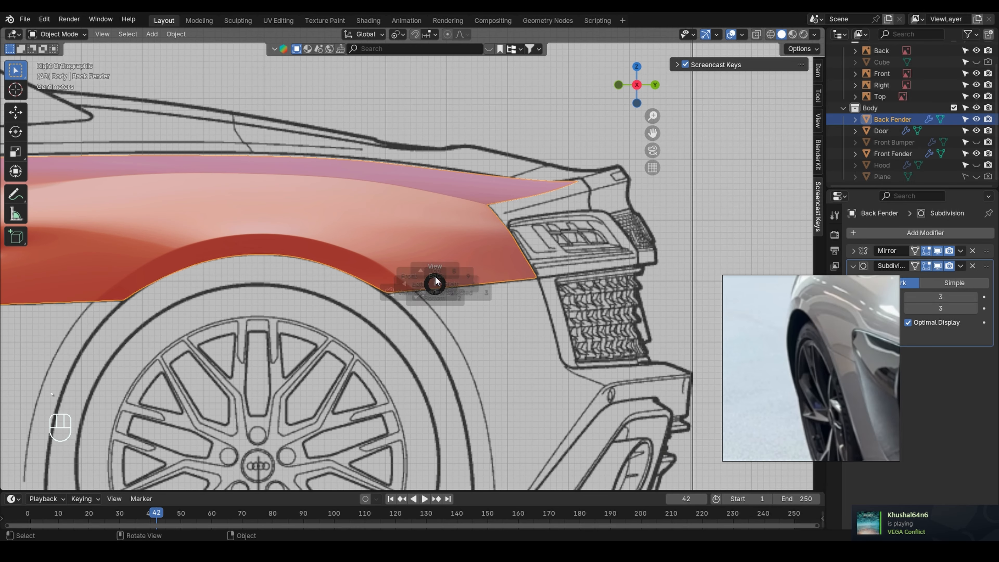
pyautogui.scroll(-2, 431, 149)
pyautogui.keyDown('shift'); pyautogui.moveTo(505, 65); pyautogui.dragTo(439, 345, button='middle'); pyautogui.keyUp('shift')
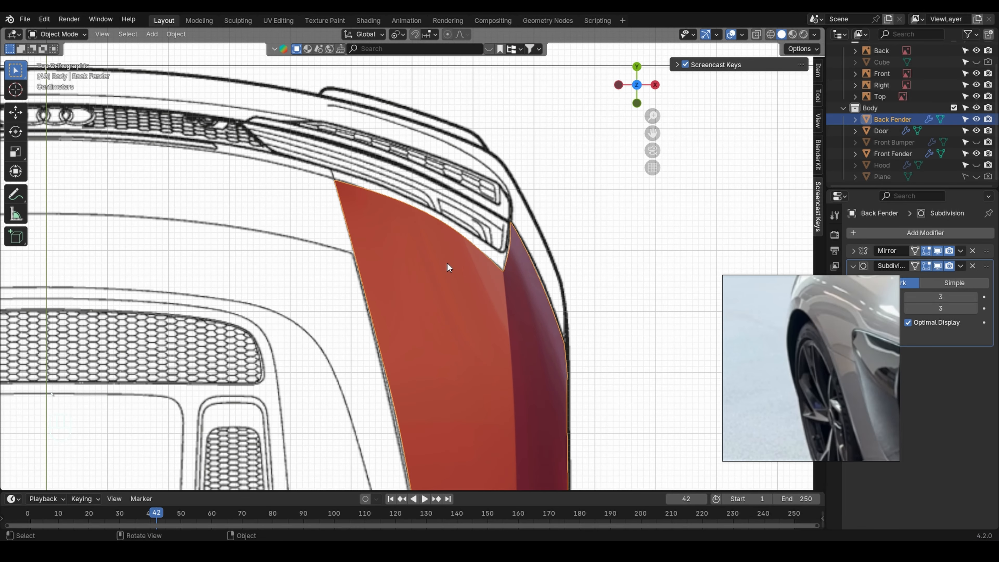
pyautogui.scroll(-2, 449, 264)
pyautogui.moveTo(448, 264); pyautogui.dragTo(457, 228, button='middle')
pyautogui.scroll(5, 454, 224)
pyautogui.scroll(1, 466, 198)
# - Reposition the vertex just inside the fender's rear border on the raised edge row to even out the curvature
pyautogui.press('Tab')
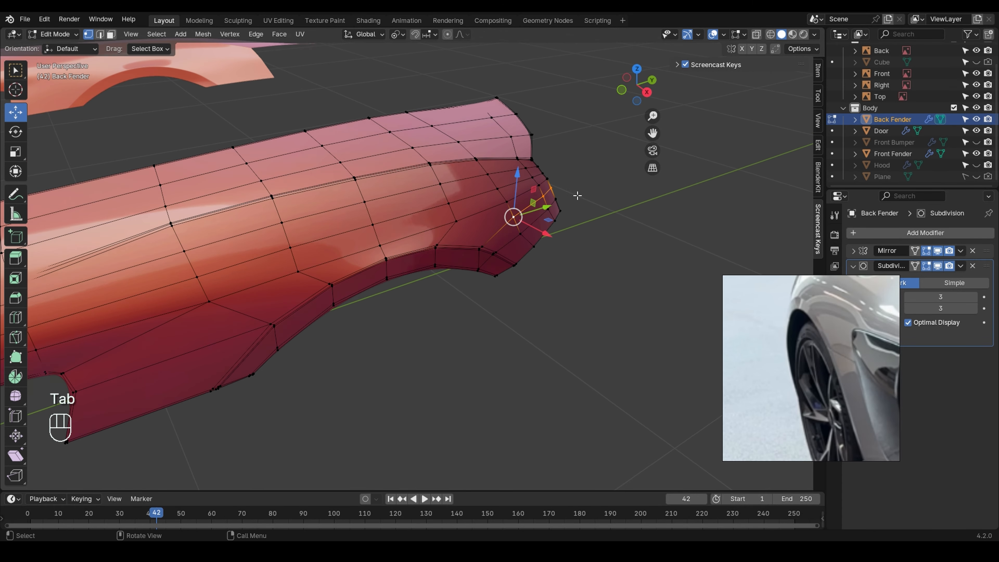
pyautogui.scroll(6, 548, 189)
pyautogui.click(535, 172)
pyautogui.moveTo(556, 156); pyautogui.dragTo(535, 178, button='middle')
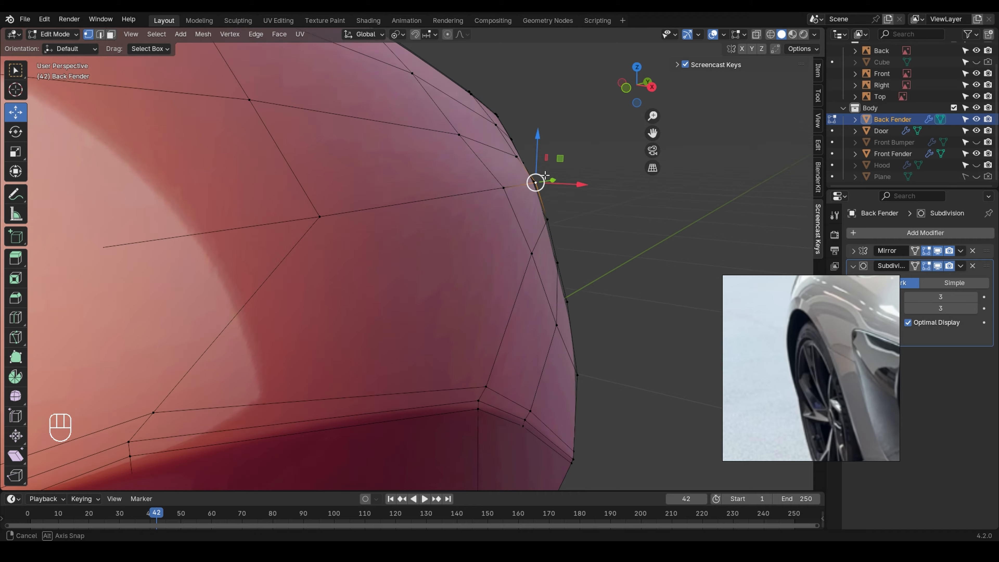
pyautogui.press('g')
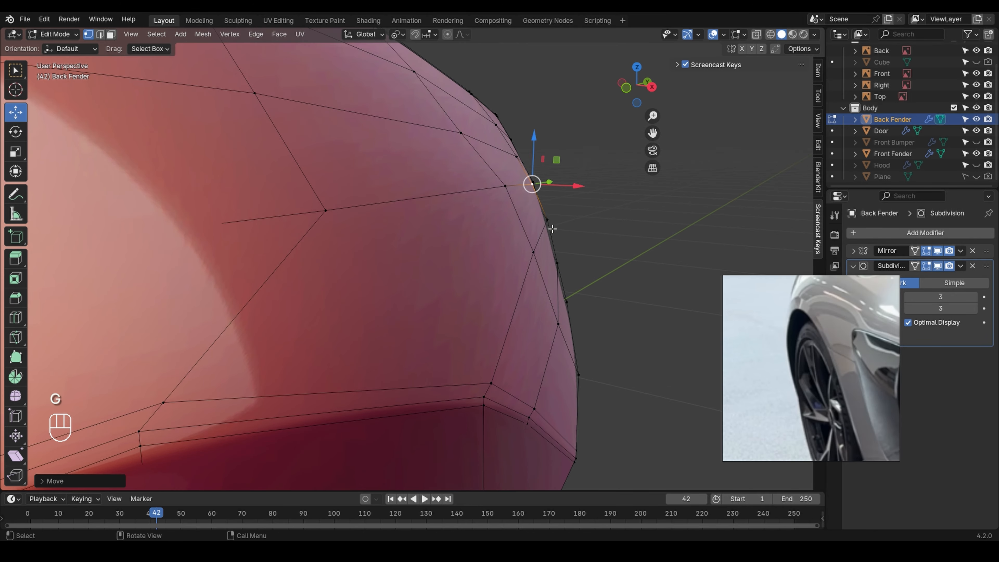
pyautogui.moveTo(552, 229); pyautogui.dragTo(519, 303, button='middle')
pyautogui.click(584, 223)
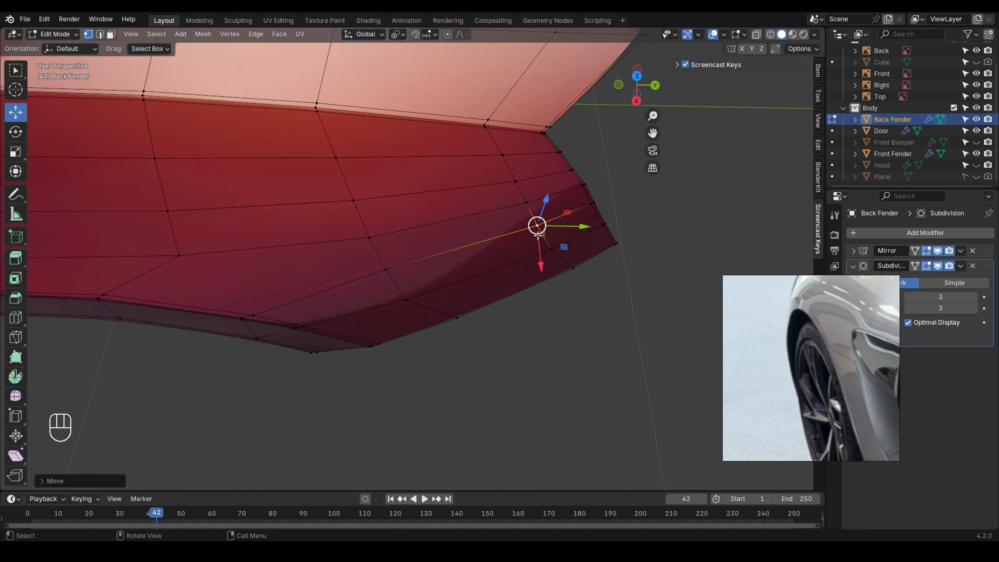
# - Examine the fender's rear end from above and in perspective, alternating between the smoothed surface and its mesh
pyautogui.press('KP_7')
pyautogui.scroll(-2, 523, 128)
pyautogui.press('Tab')
pyautogui.click(414, 142)
pyautogui.scroll(-2, 494, 159)
pyautogui.moveTo(498, 166); pyautogui.dragTo(432, 220, button='middle')
pyautogui.scroll(4, 508, 159)
pyautogui.press('Tab')
pyautogui.press('Tab')
pyautogui.press('Tab')
pyautogui.press('Tab')
pyautogui.moveTo(342, 211); pyautogui.dragTo(352, 233, button='middle')
pyautogui.press('Tab')
pyautogui.press('Tab')
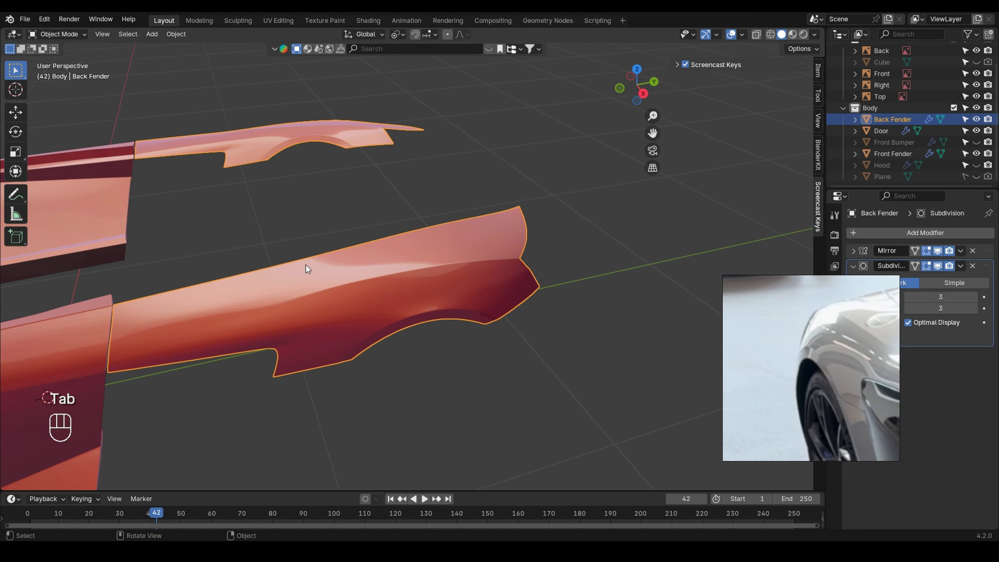